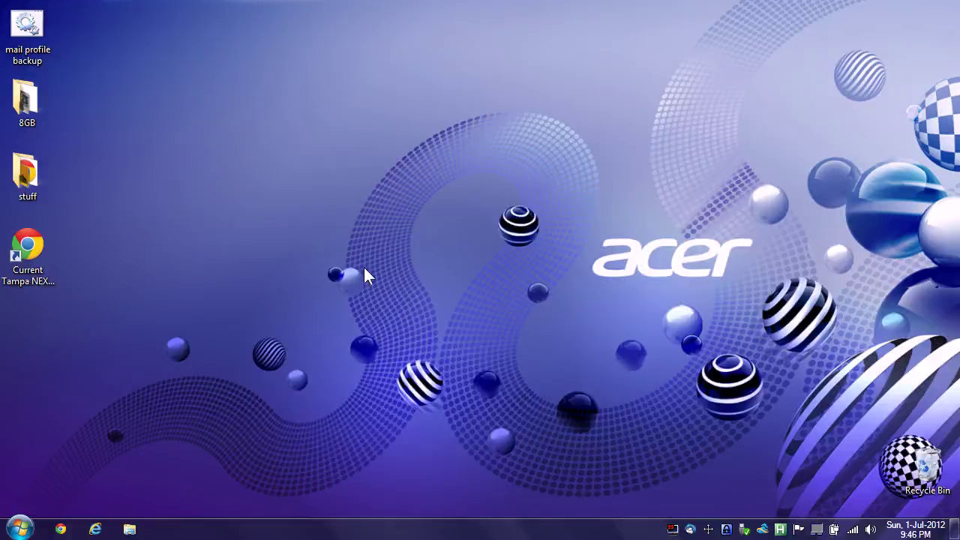
Launch Mozilla Firefox by searching for "fire".
key("super")
type("fire")
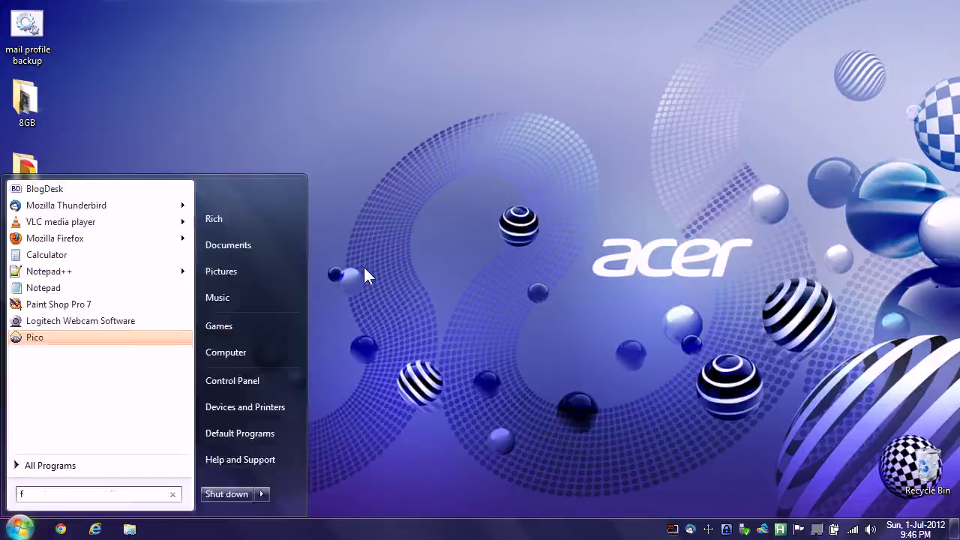
key("Return")
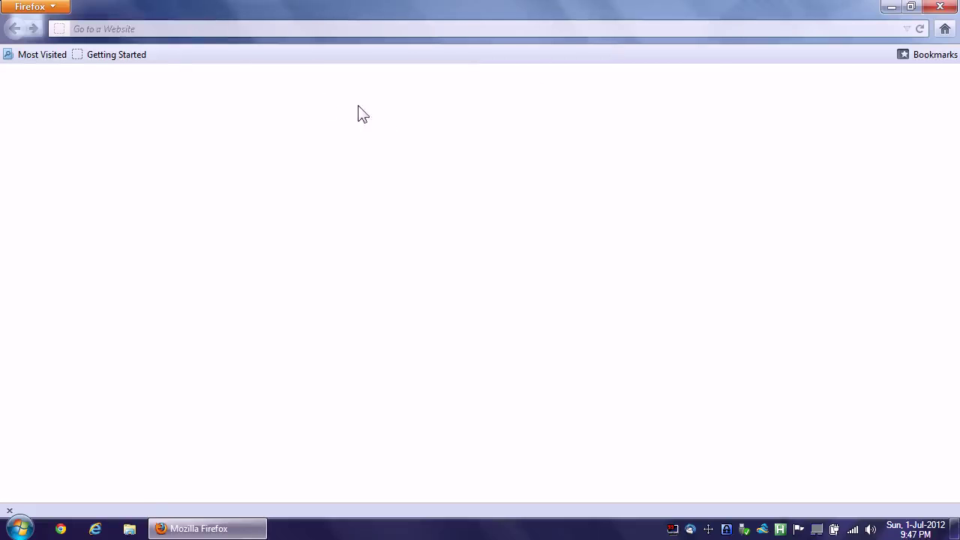
Restore the browser's toolbar layout to the default set and finish customizing.
left_click(38, 8)
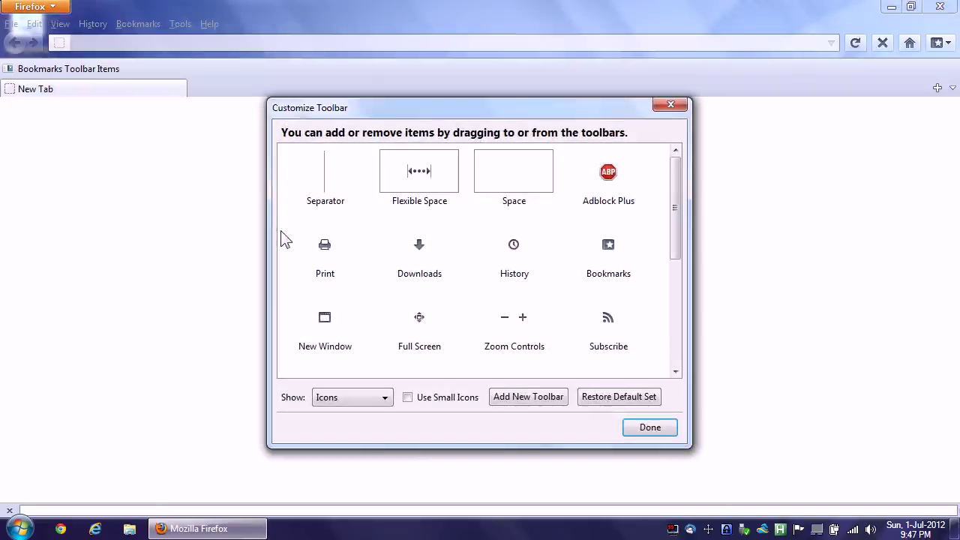
left_click(620, 403)
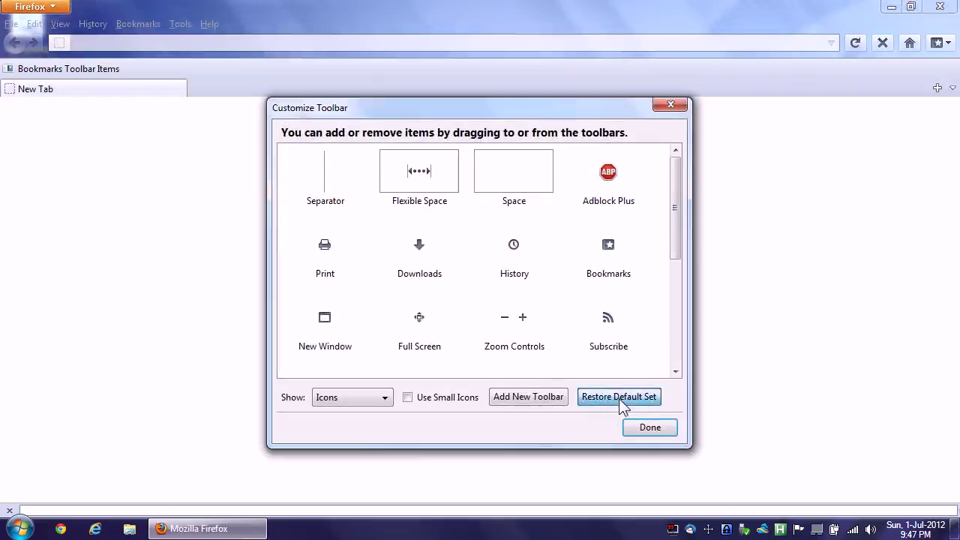
left_click(649, 428)
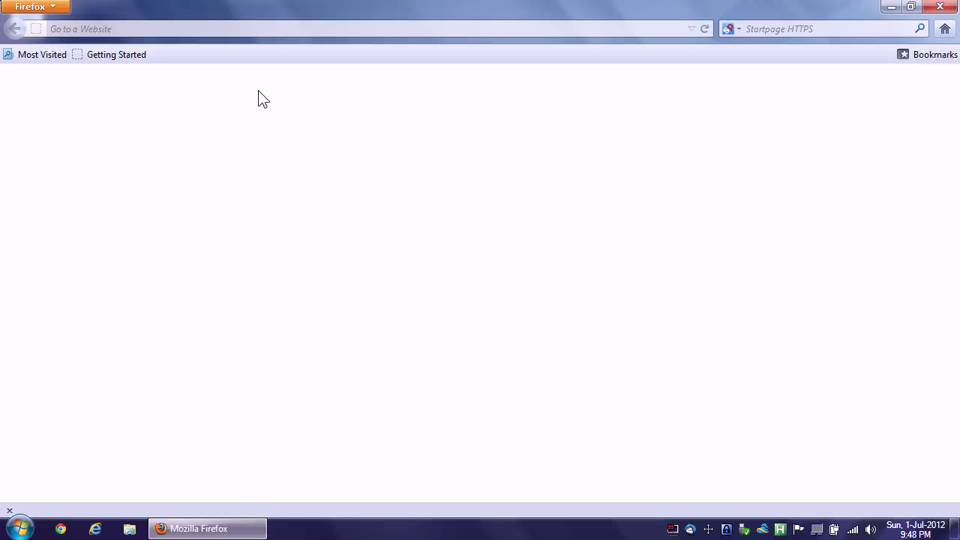
Customize the toolbar layout by placing the Subscribe item between the forward arrow and the address field.
left_click(29, 8)
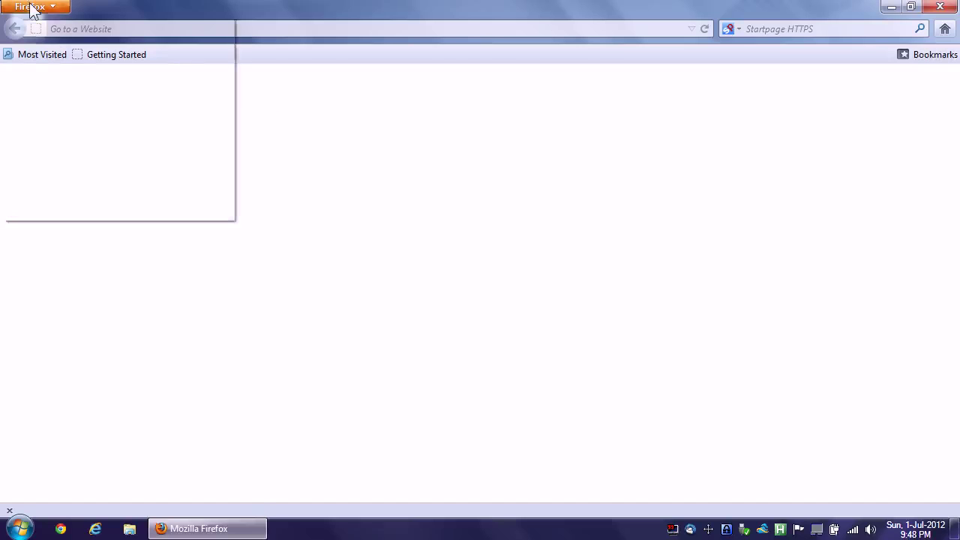
mouse_move(227, 109)
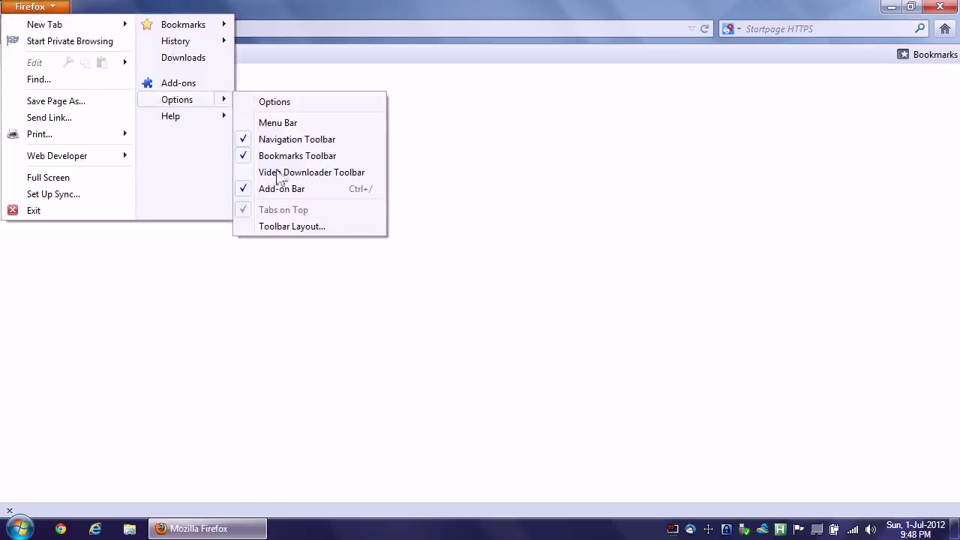
left_click(292, 226)
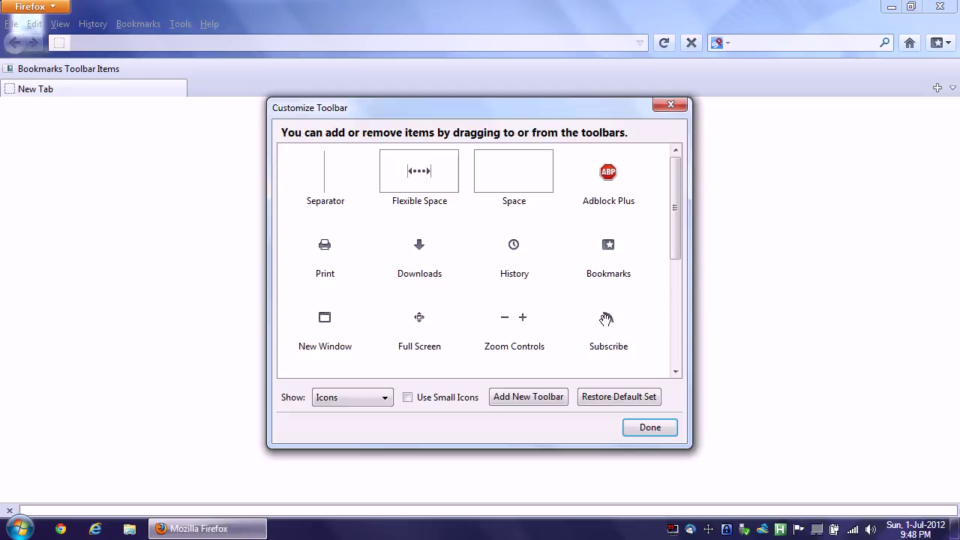
left_click_drag(606, 320, 45, 48)
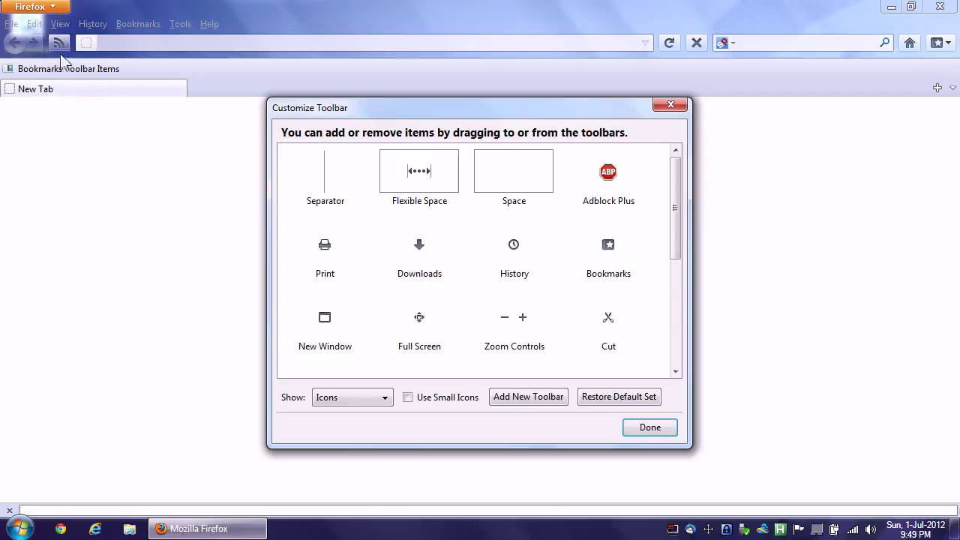
left_click(645, 428)
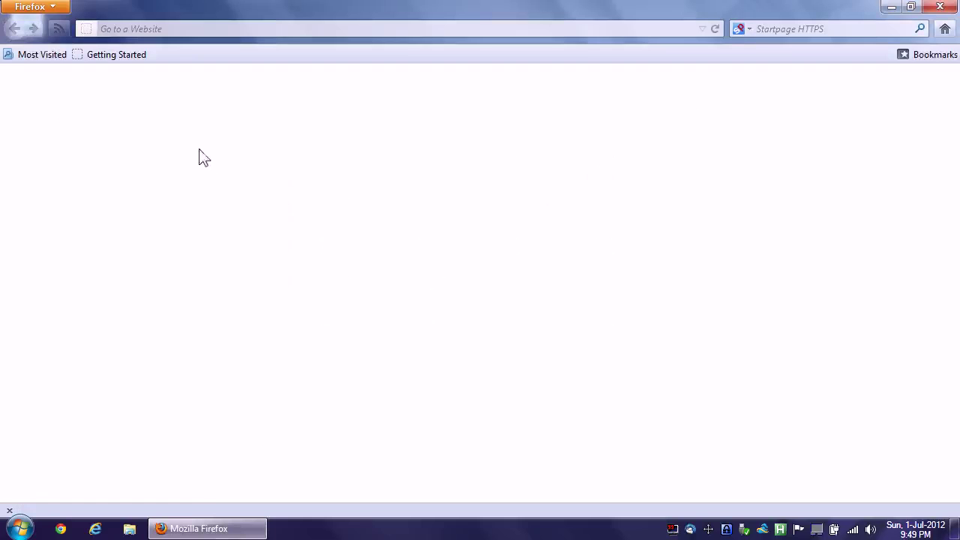
Toggle the Bookmarks Toolbar off and back on.
key("alt")
left_click(60, 24)
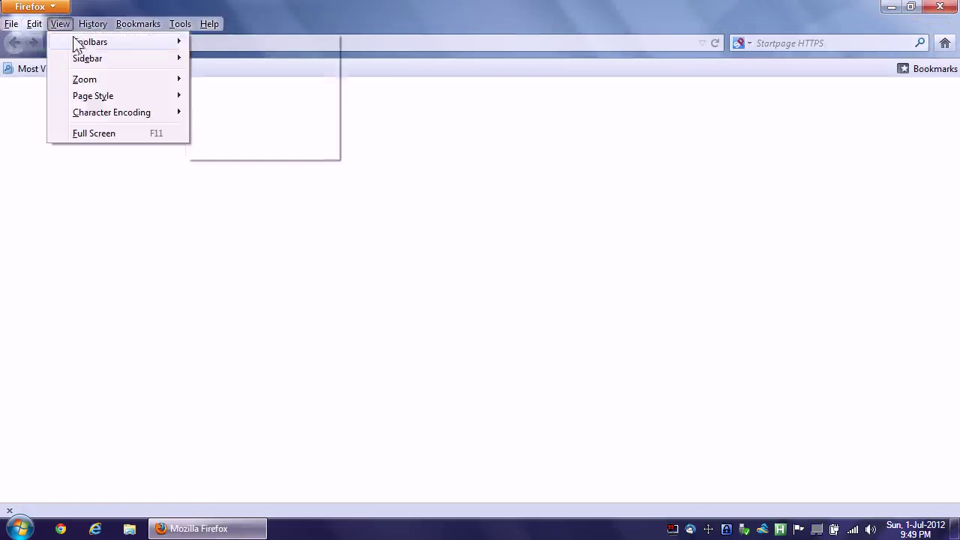
mouse_move(75, 41)
left_click(211, 80)
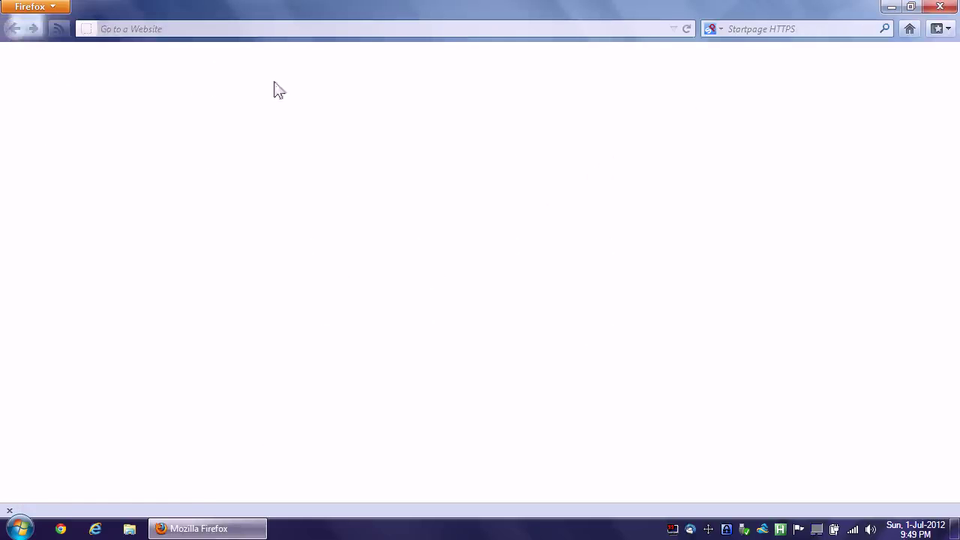
key("alt")
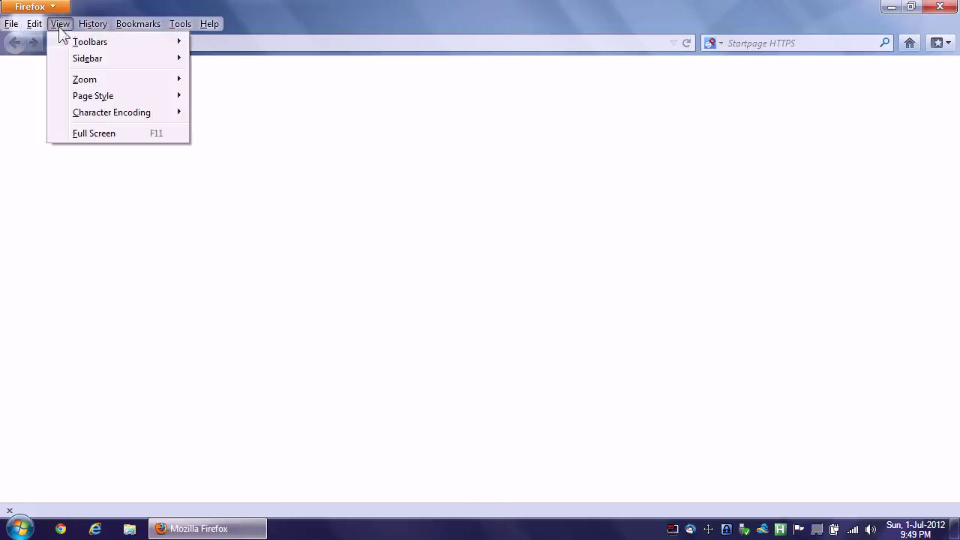
mouse_move(69, 41)
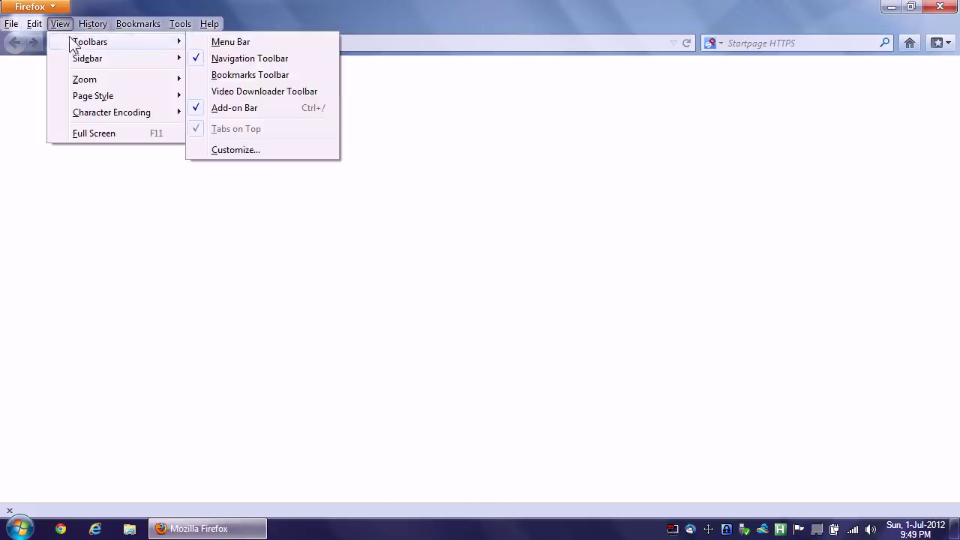
left_click(220, 75)
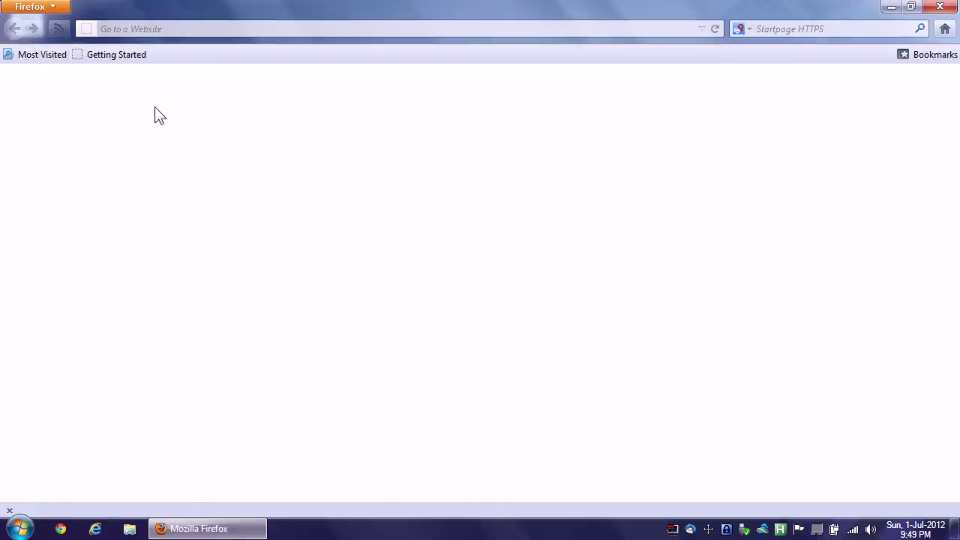
Go to the PCMech channel at youtube.com/pcmedianet.
left_click(174, 29)
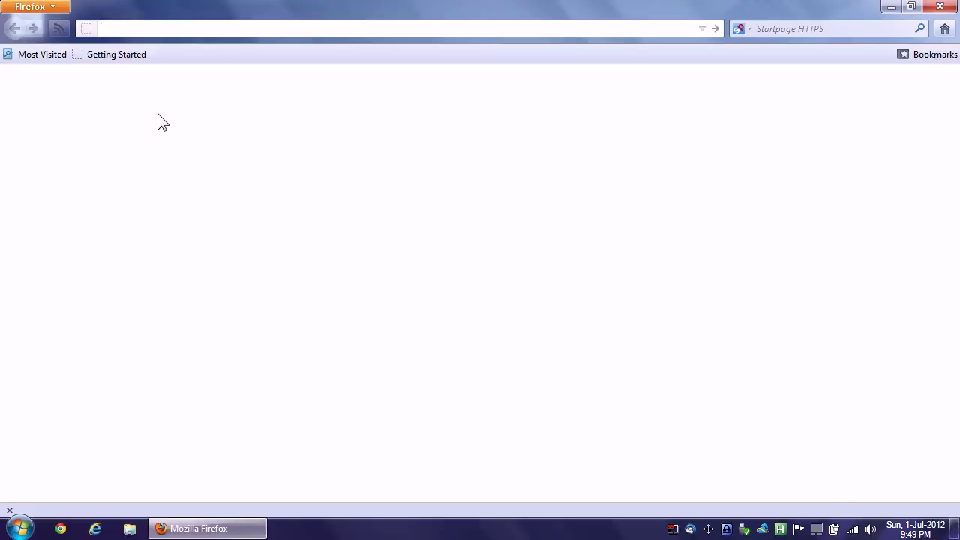
type("youtube.com")
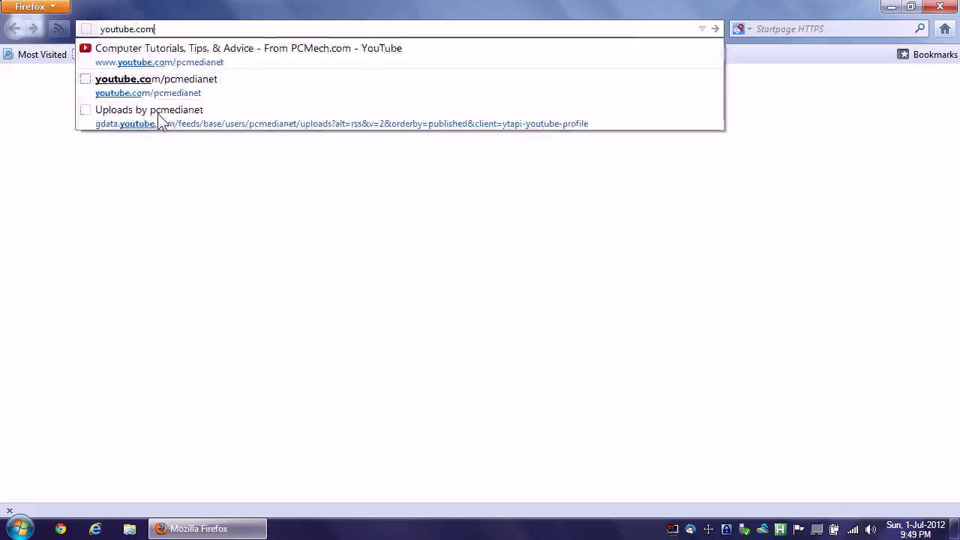
type("/pcmedianet")
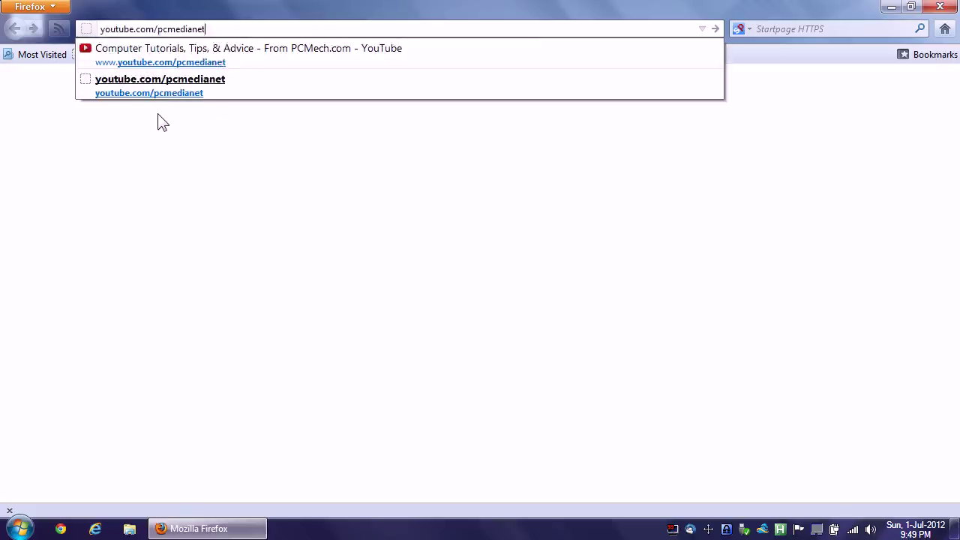
key("Return")
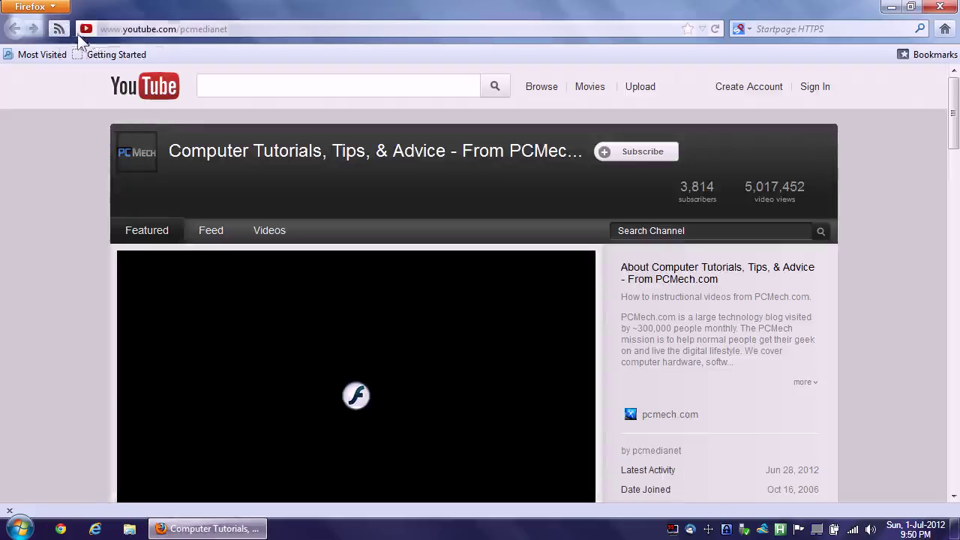
Subscribe to the PCMech channel's uploads feed using Live Bookmarks, saving it in the Bookmarks Toolbar folder.
left_click(58, 29)
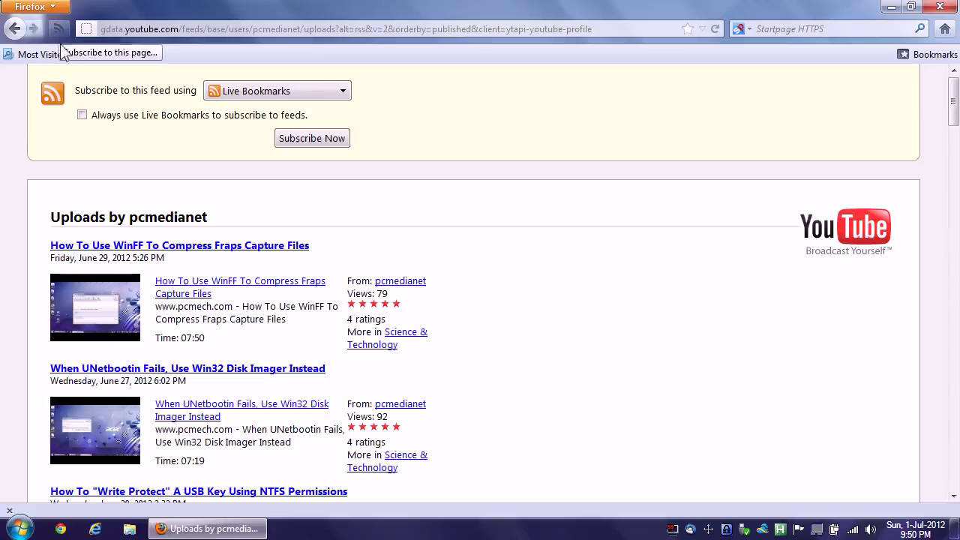
left_click(242, 96)
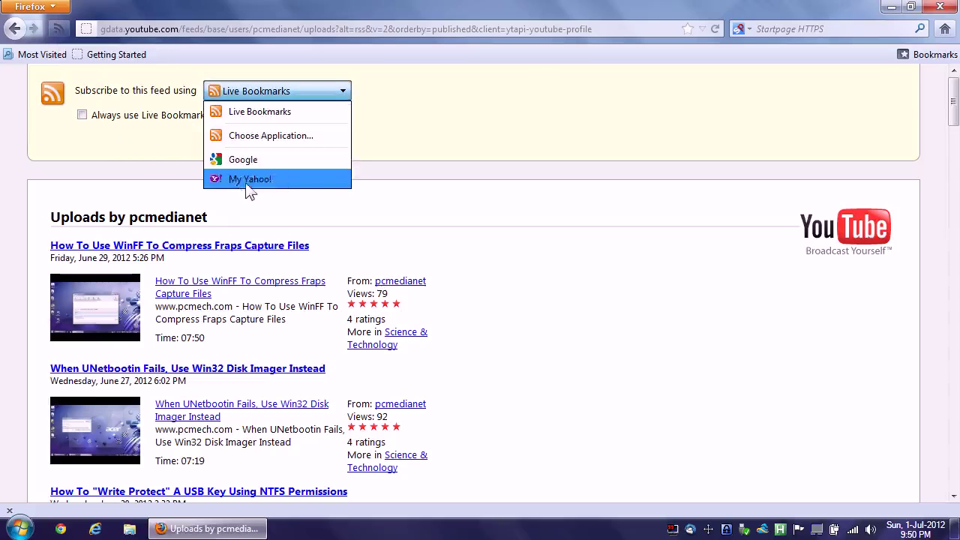
left_click(387, 100)
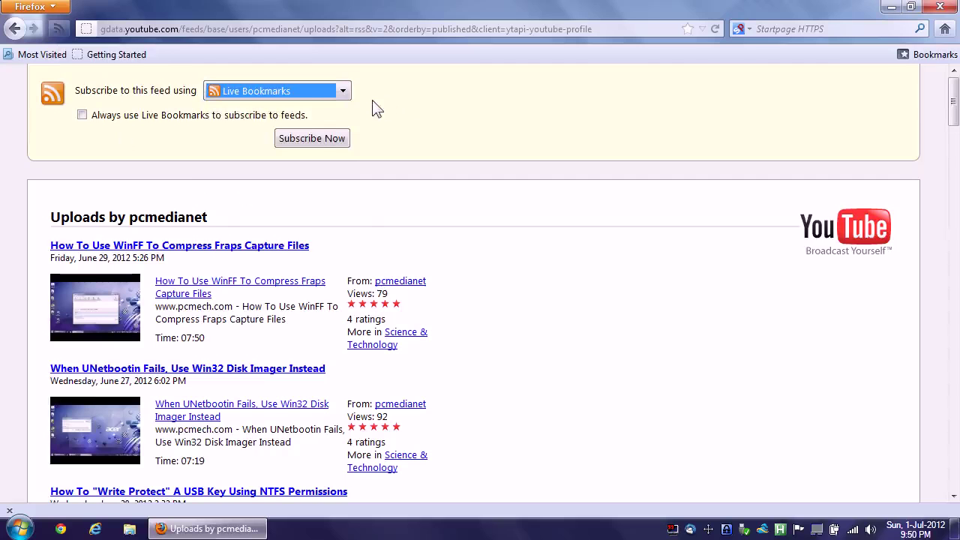
left_click(317, 139)
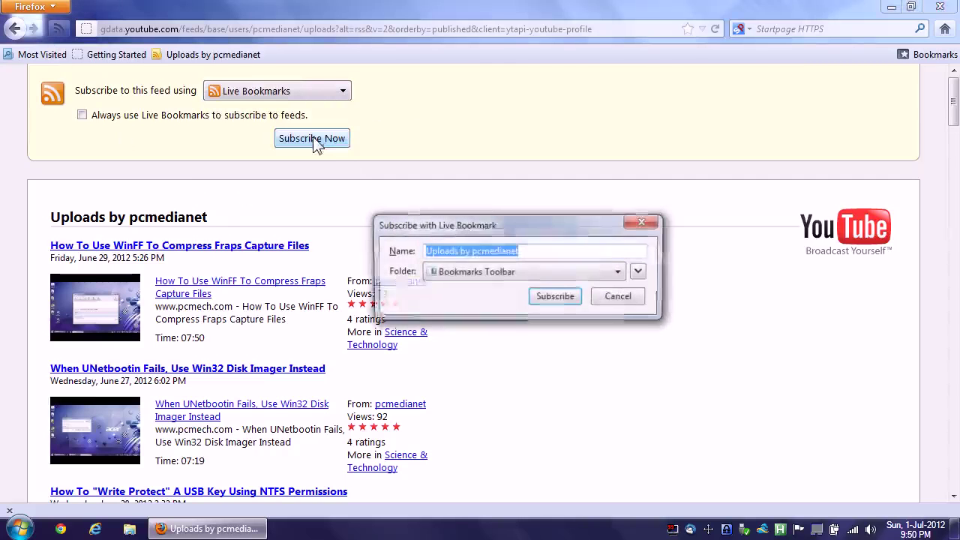
left_click(483, 271)
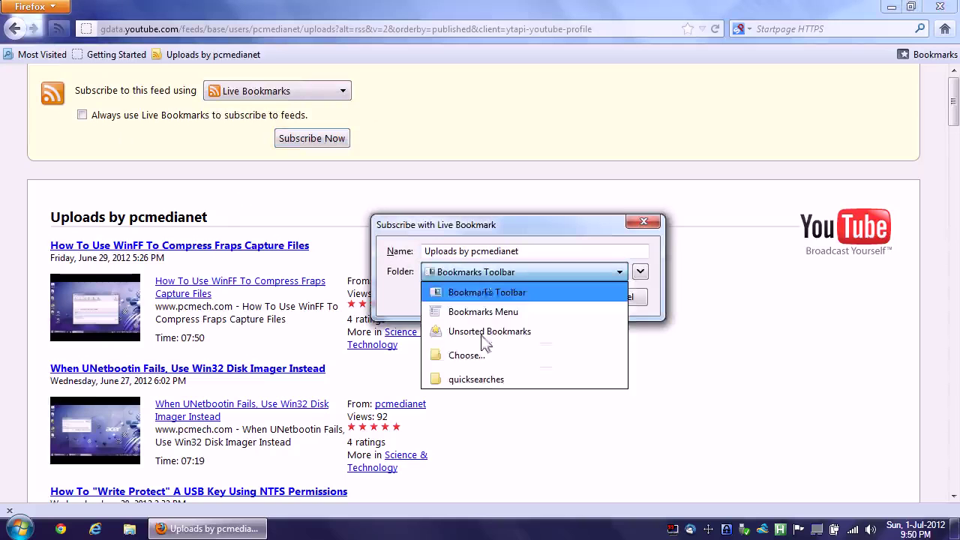
left_click(473, 277)
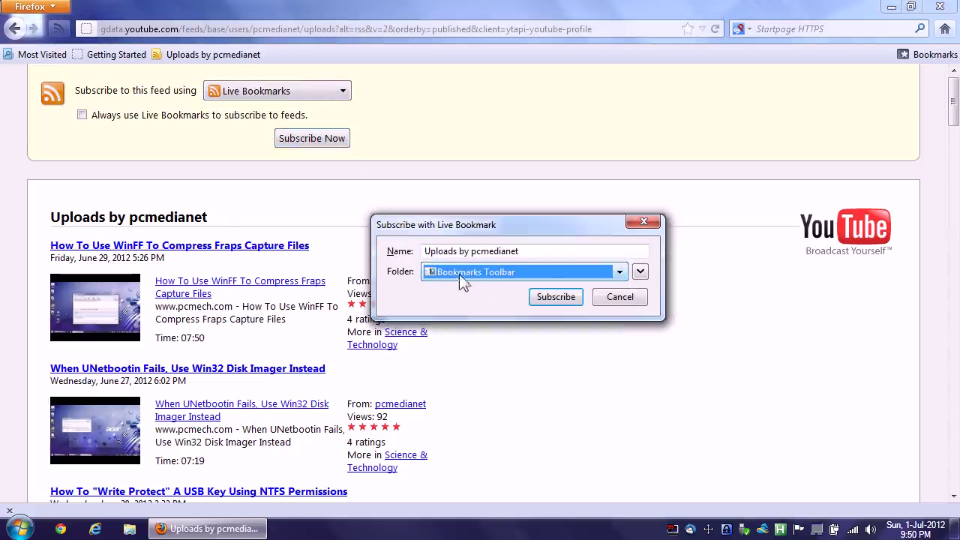
left_click(557, 300)
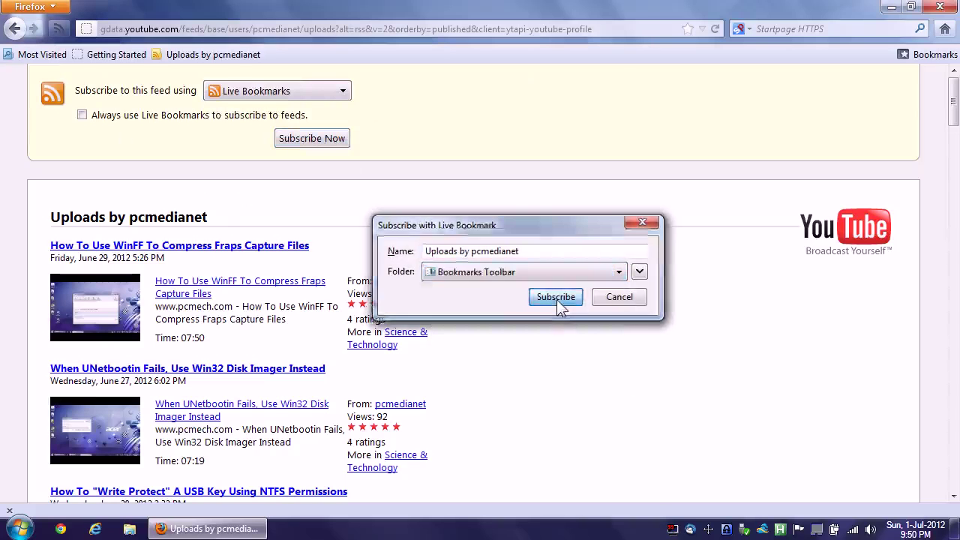
Load about:blank and open the "Uploads by pcmedianet" live bookmark to view its video entries.
left_click(349, 31)
type("about:blank")
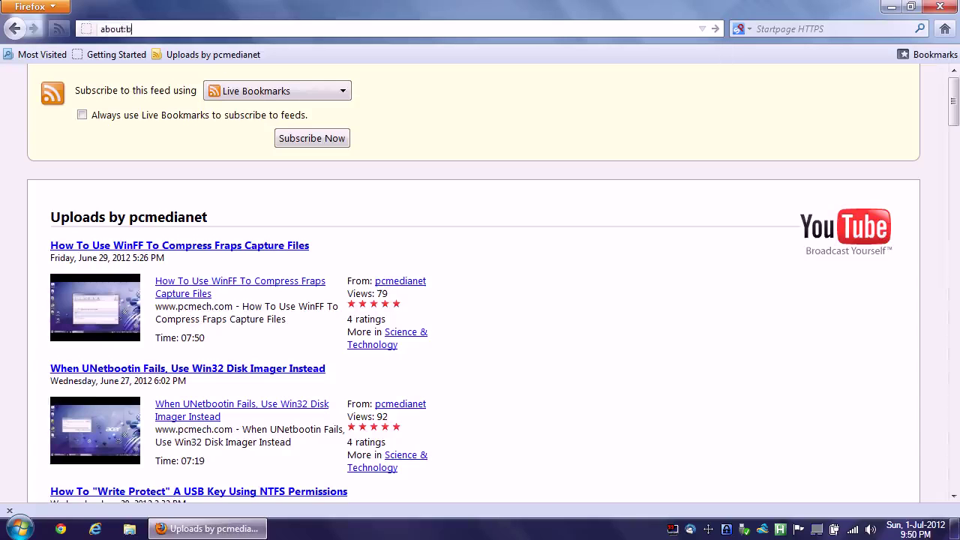
key("Return")
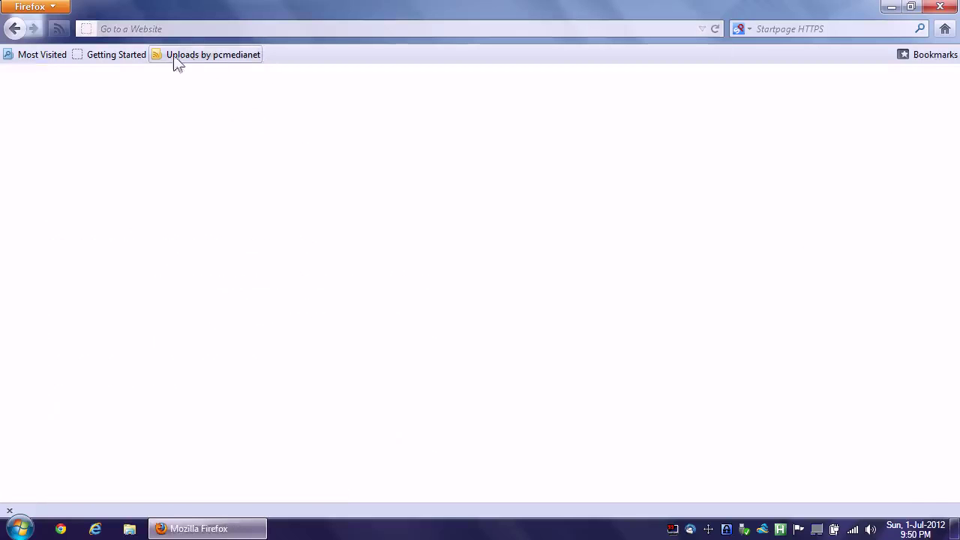
left_click(230, 60)
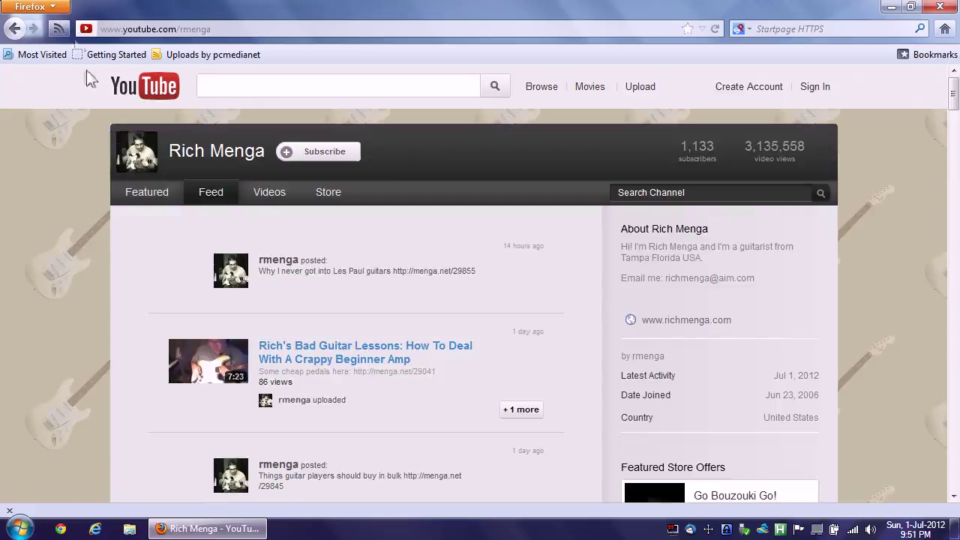
Subscribe to the guitarist channel's uploads feed using Live Bookmarks, saving it in the Bookmarks Toolbar folder.
left_click(58, 30)
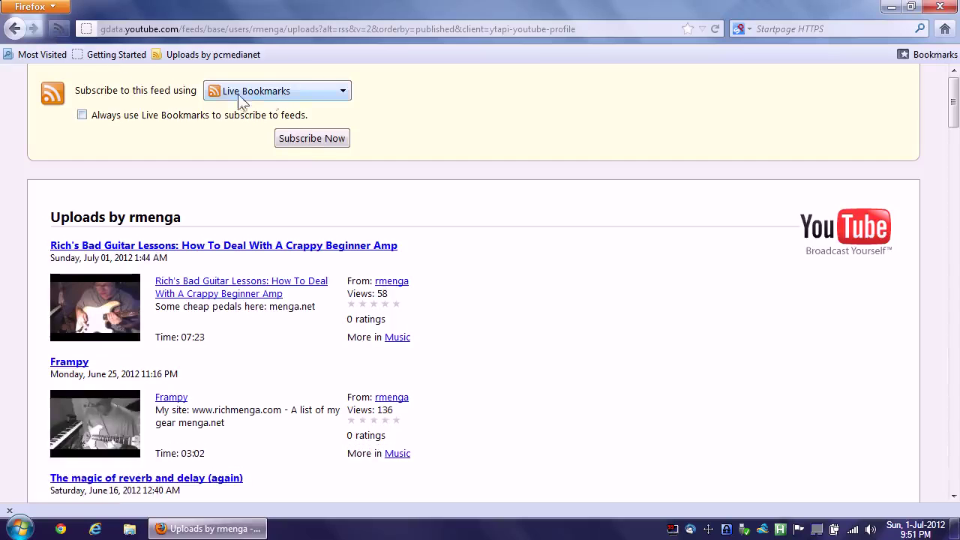
left_click(305, 144)
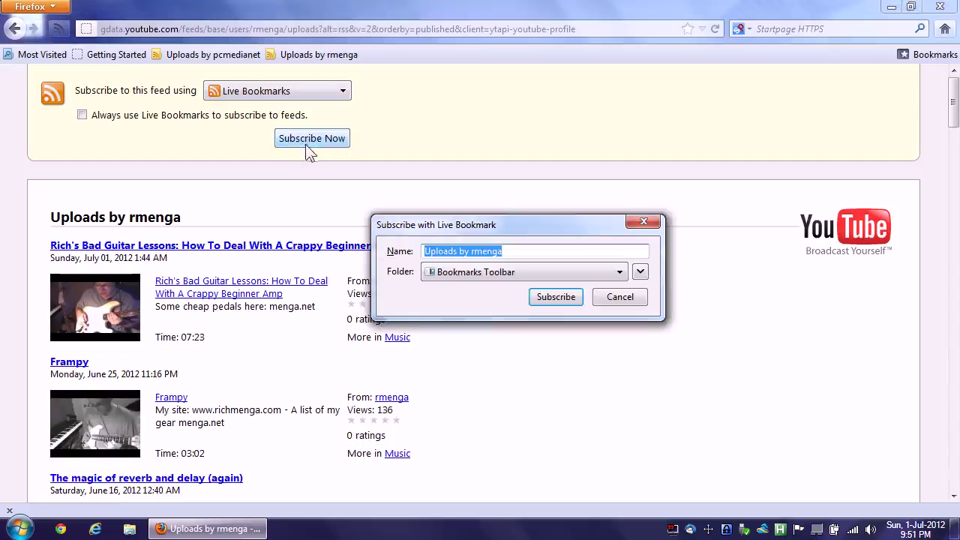
left_click(557, 298)
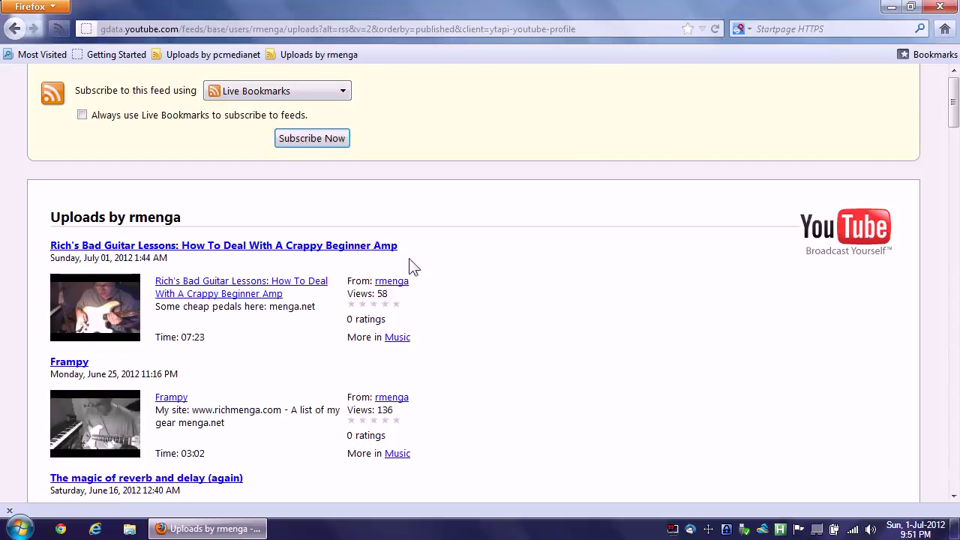
Load about:blank and open the guitarist channel's uploads live bookmark to view its video entries.
key("ctrl+l")
type("a")
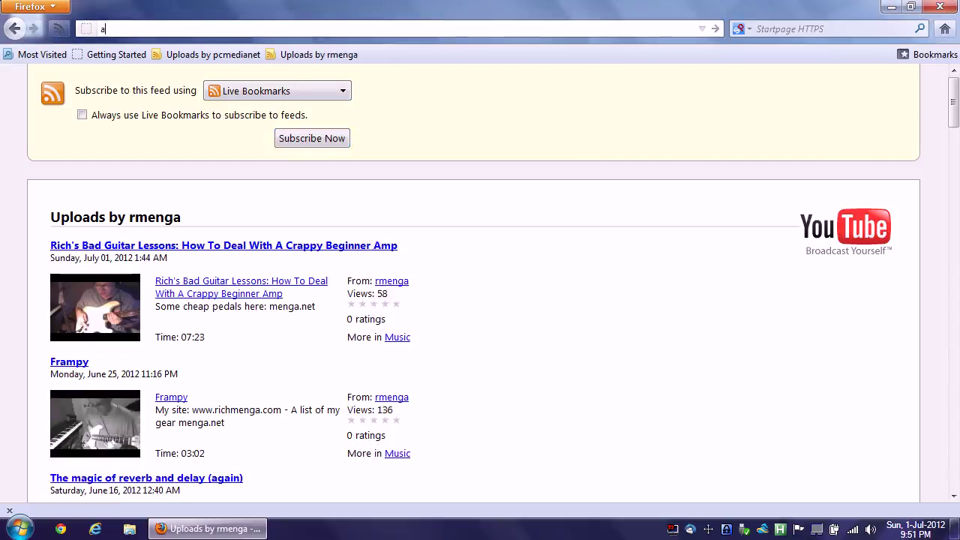
type("bout:blank")
key("Return")
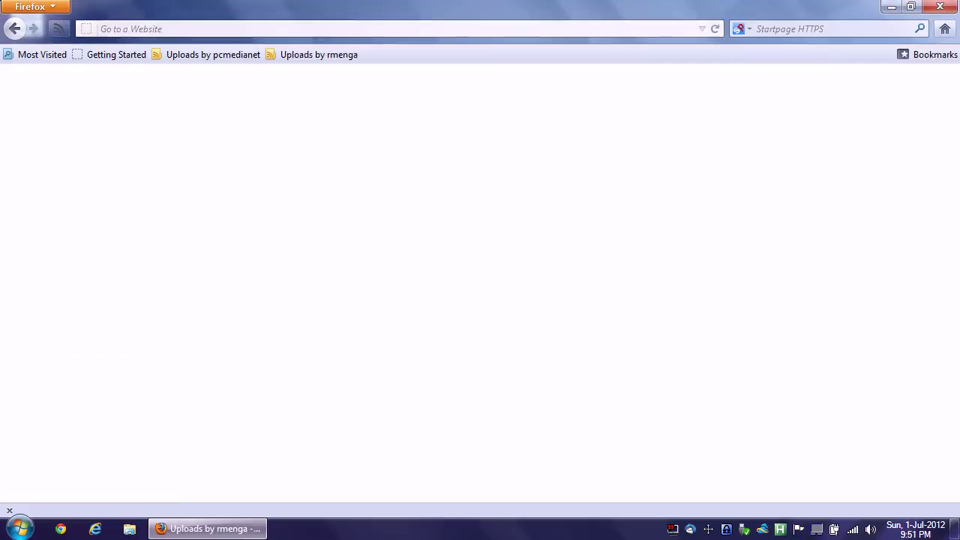
left_click(306, 54)
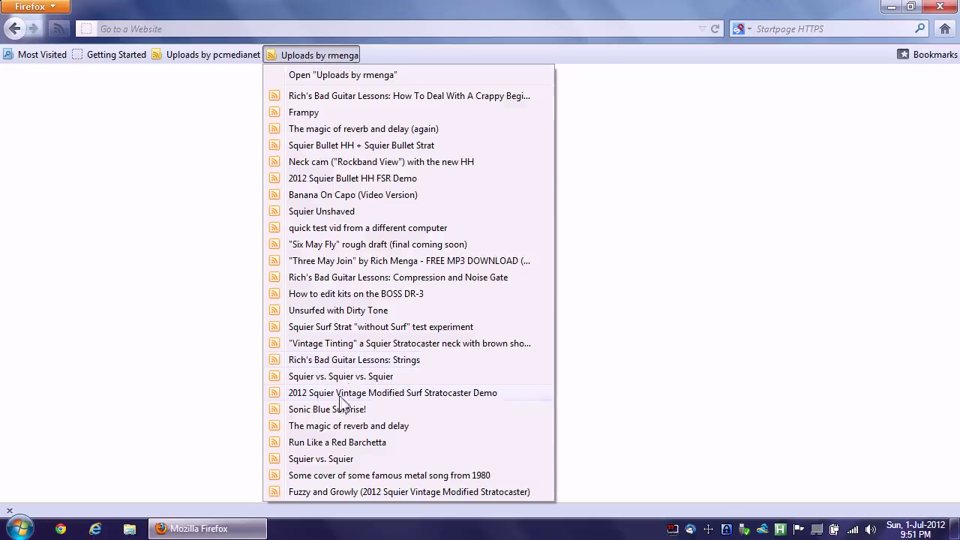
Reopen the two uploads live bookmarks on the Bookmarks Toolbar to view their video entries, and close the lists.
left_click(210, 124)
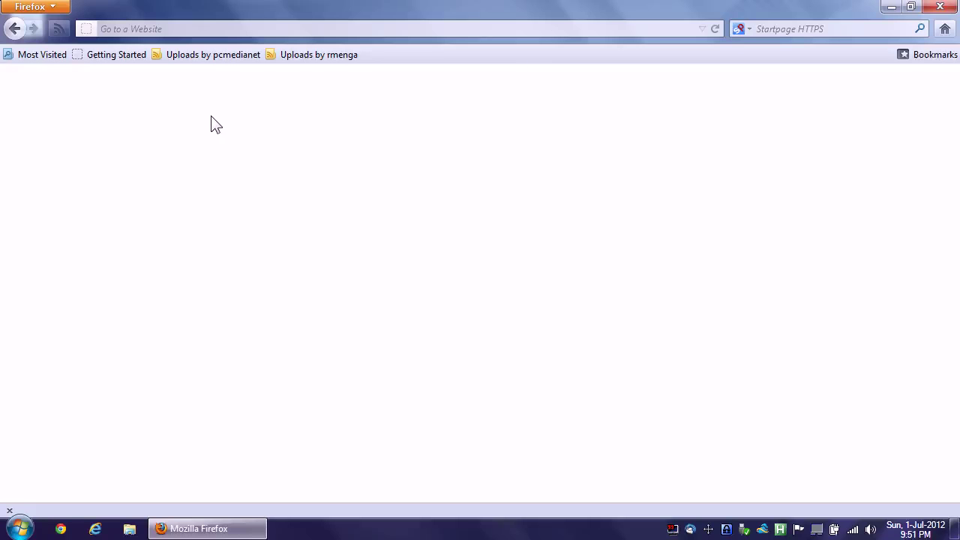
left_click(227, 56)
left_click(300, 55)
left_click(300, 54)
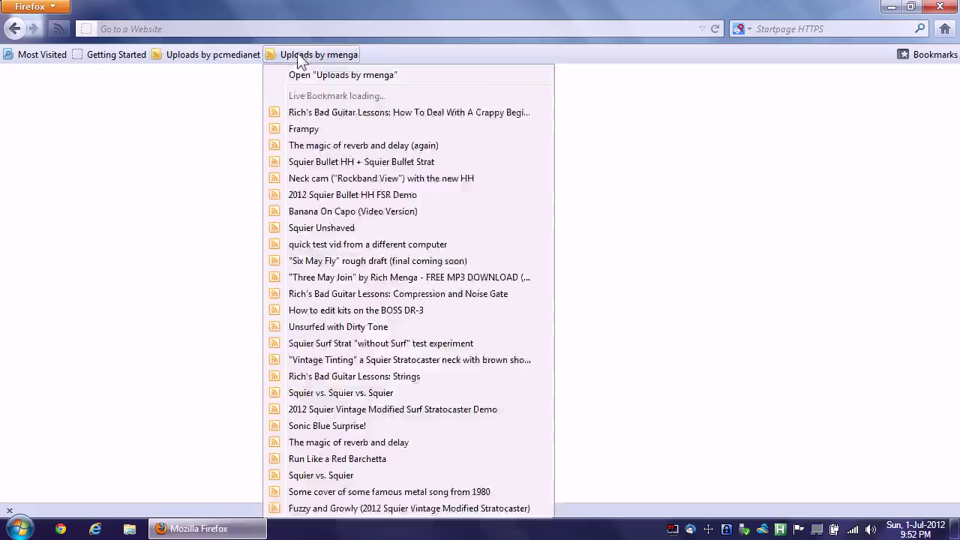
left_click(210, 135)
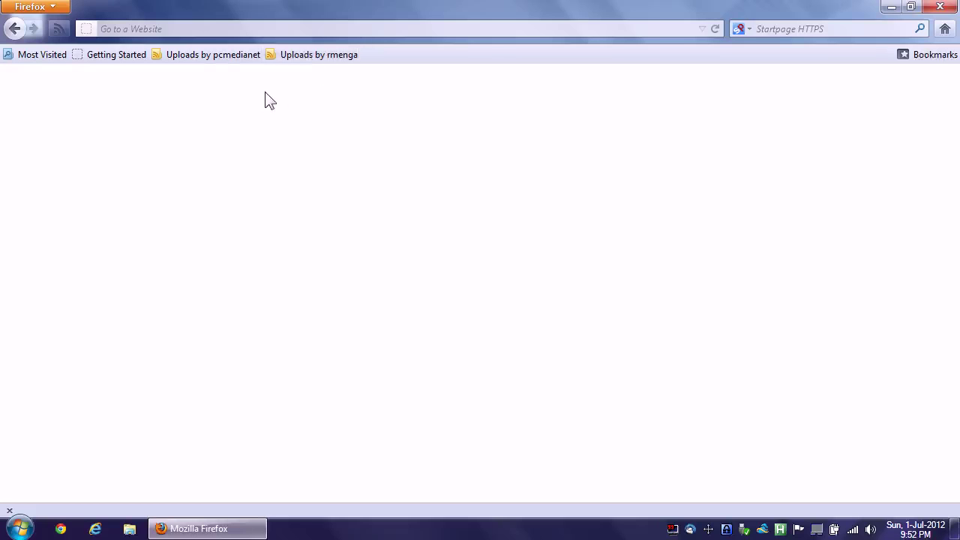
Rename the "Uploads by pcmedianet" live bookmark to pcmedianet in its properties and save the change.
right_click(216, 57)
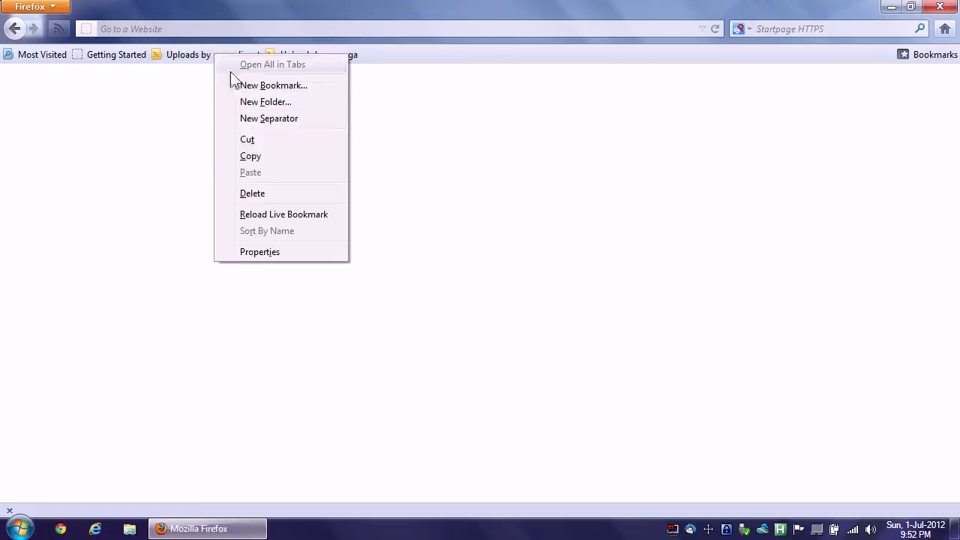
left_click(251, 253)
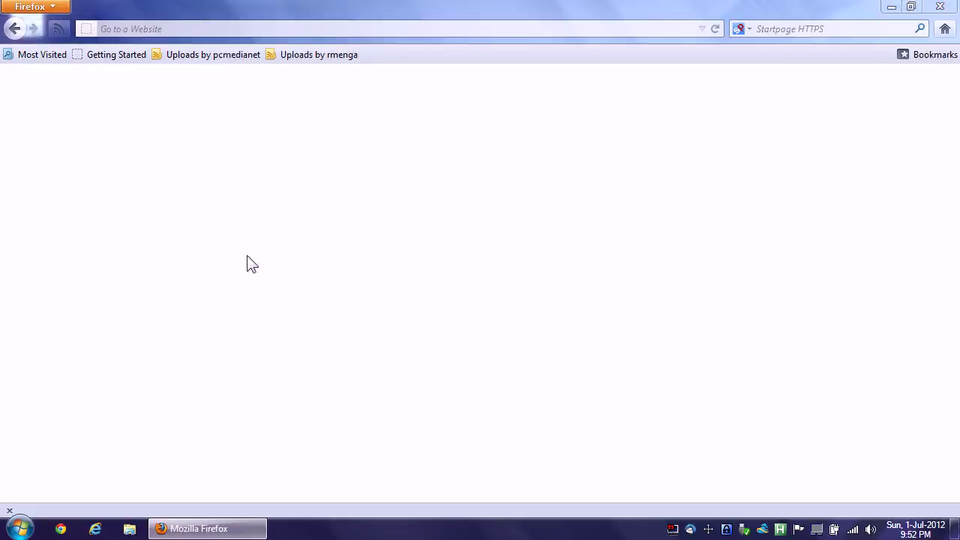
left_click(463, 233)
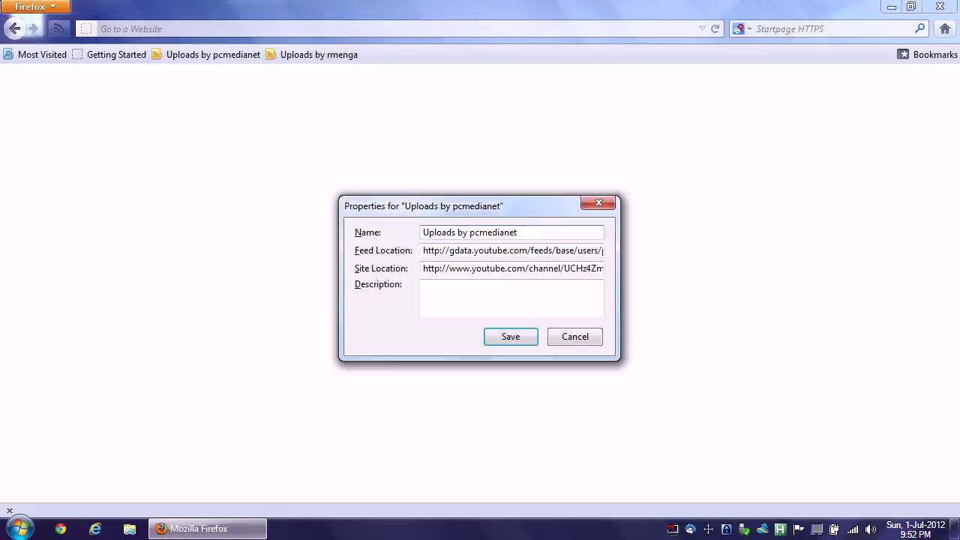
left_click_drag(468, 233, 423, 232)
left_click(468, 233)
key("Delete")
key("BackSpace")
key("BackSpace")
key("BackSpace")
key("BackSpace")
key("BackSpace")
key("BackSpace")
key("BackSpace")
key("BackSpace")
key("BackSpace")
key("BackSpace")
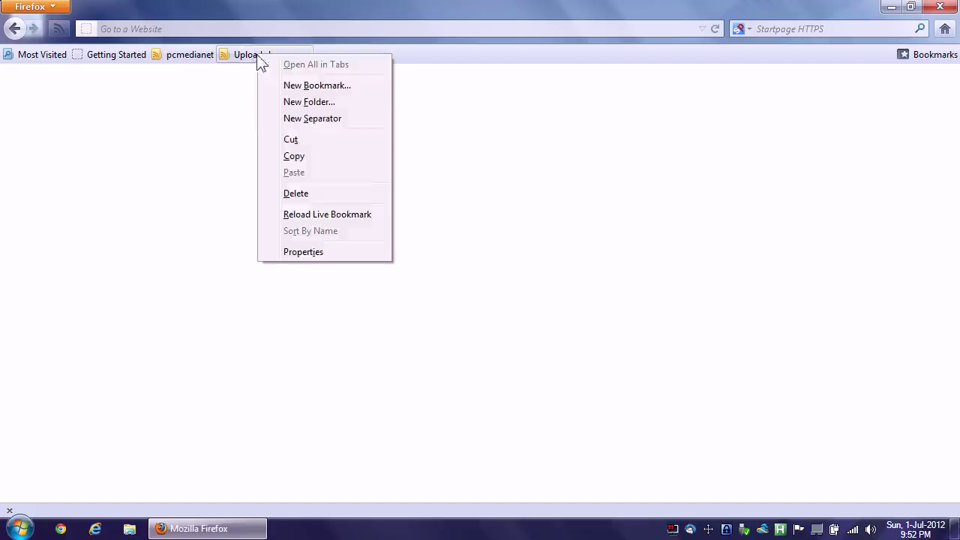
Shorten the guitarist channel's live bookmark name to just the channel's username in its properties and save the change.
left_click(293, 253)
left_click(435, 233)
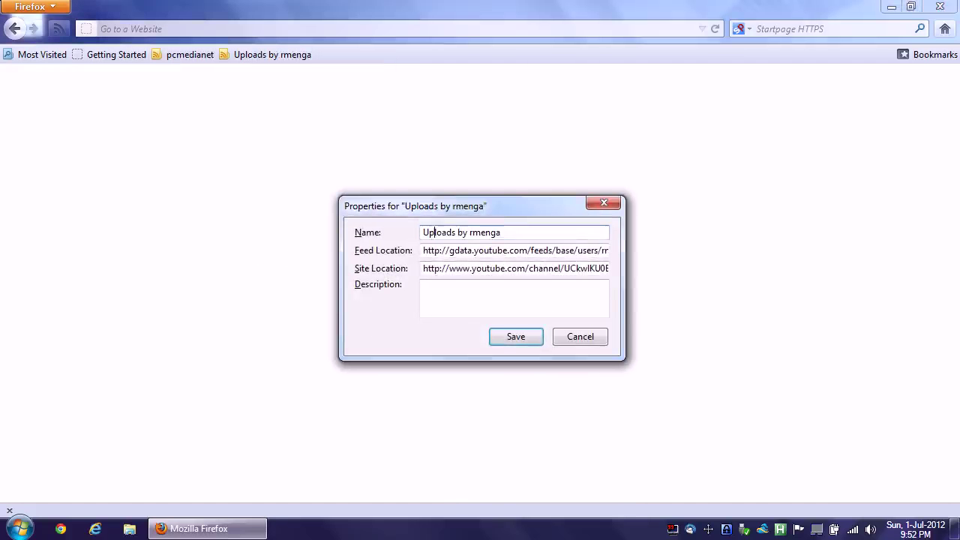
key("BackSpace")
key("BackSpace")
key("BackSpace")
key("BackSpace")
key("BackSpace")
key("BackSpace")
key("BackSpace")
key("BackSpace")
key("BackSpace")
key("BackSpace")
key("BackSpace")
key("BackSpace")
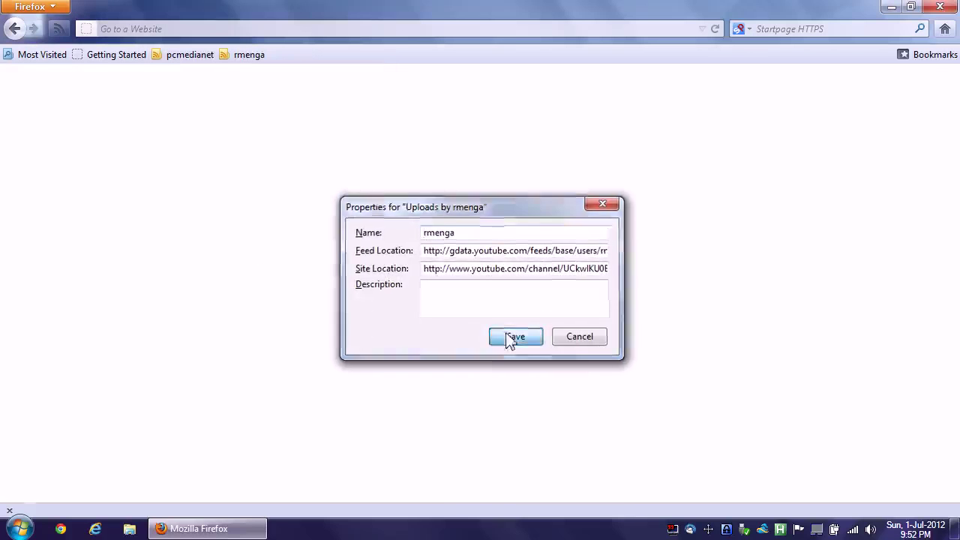
left_click(511, 336)
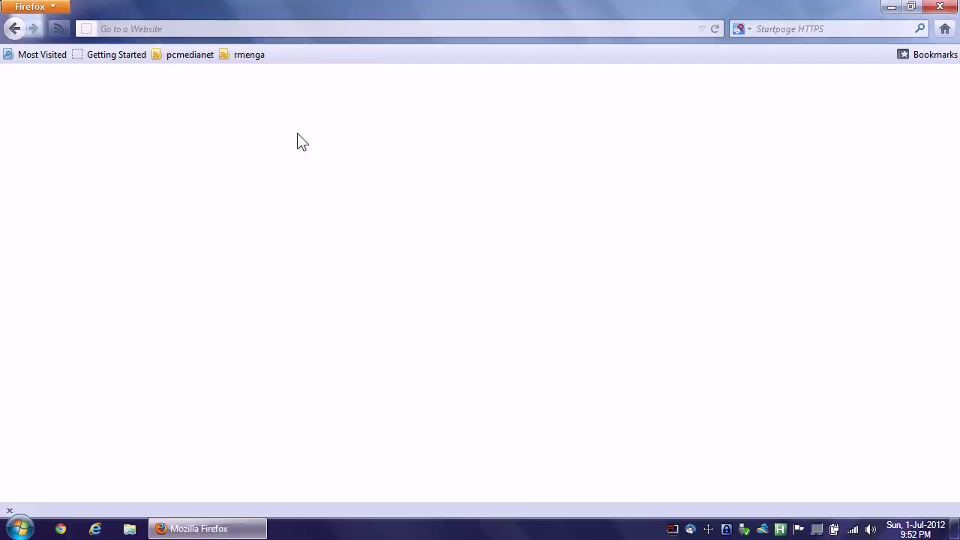
Create a new folder named YouTube on the Bookmarks Toolbar and open it to check its contents.
right_click(299, 59)
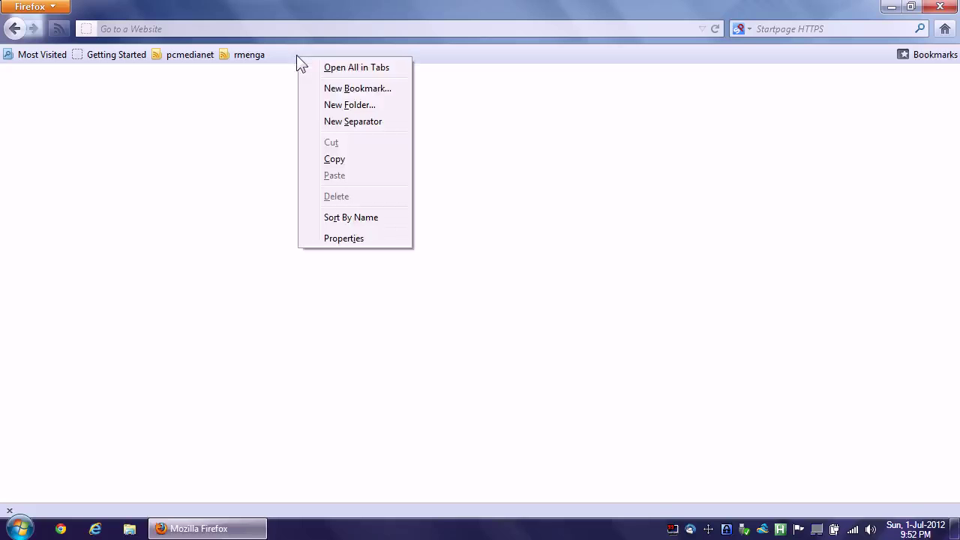
left_click(329, 107)
type("Y")
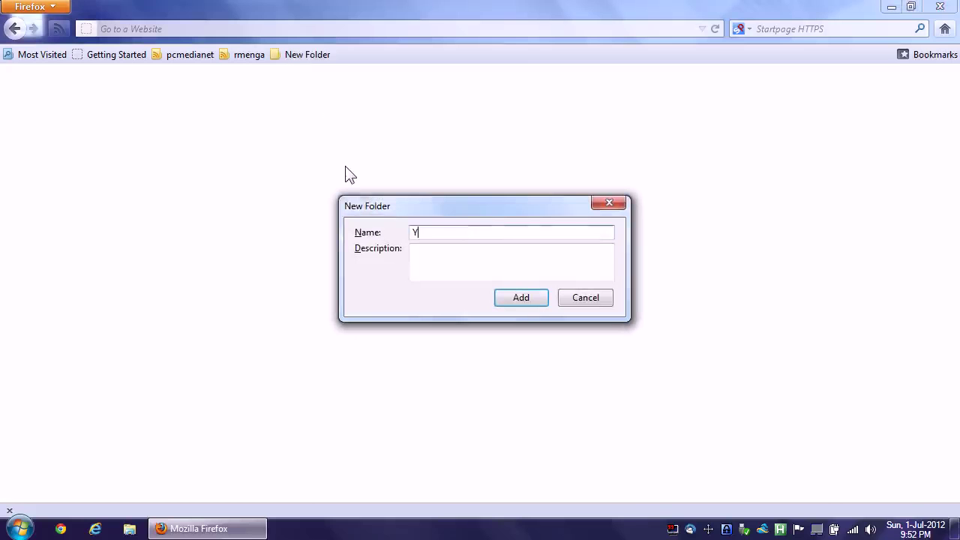
type("ouTube")
left_click(521, 300)
left_click(299, 55)
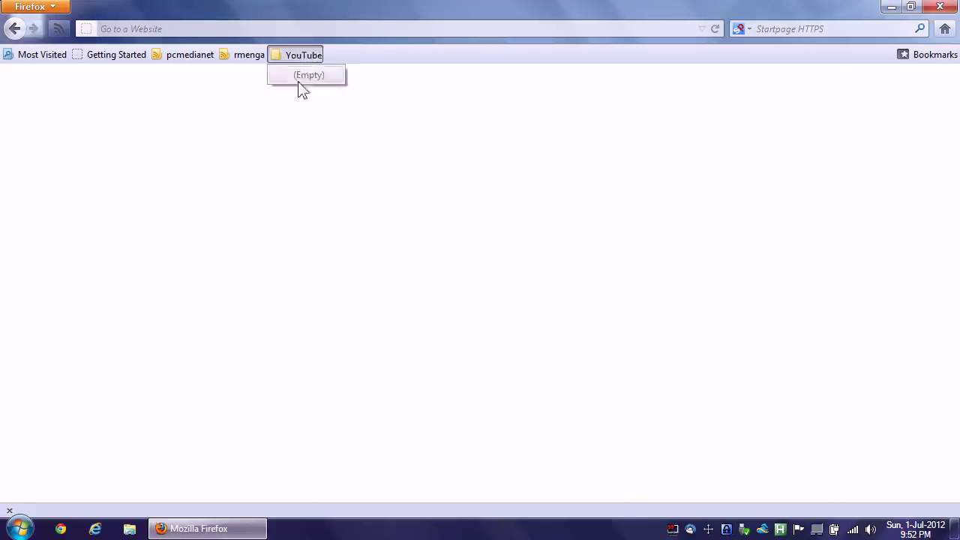
left_click(294, 120)
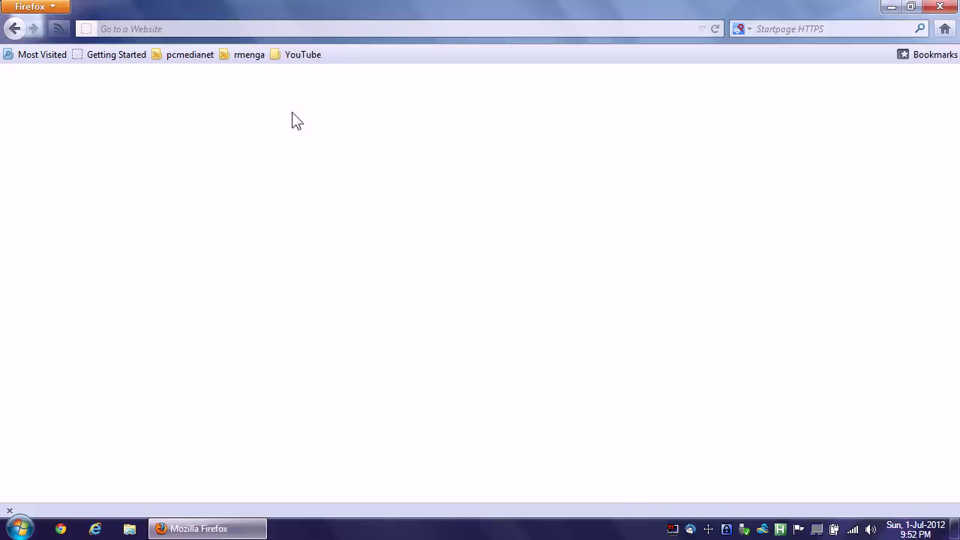
Try to cut the guitarist channel's live bookmark and paste it into the YouTube folder on the Bookmarks Toolbar.
left_click(239, 58)
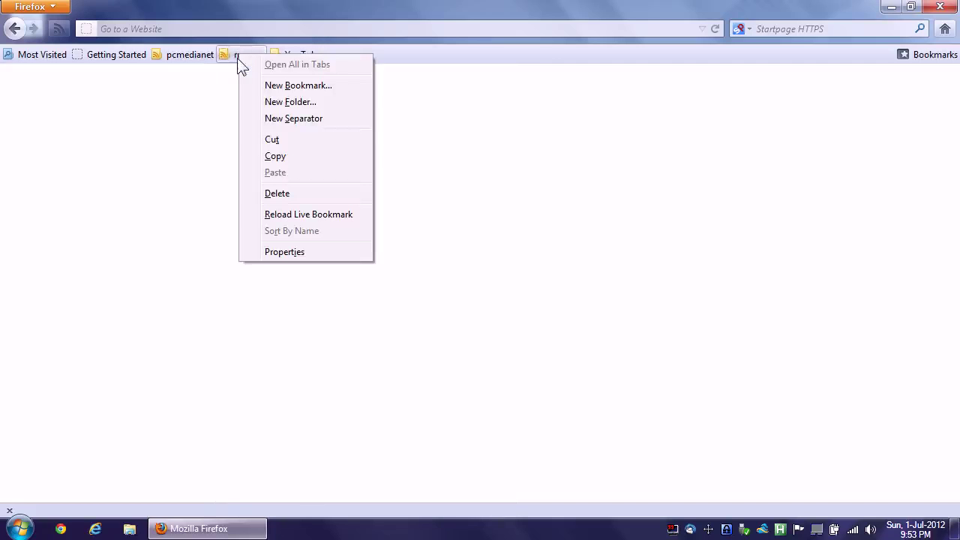
left_click(180, 150)
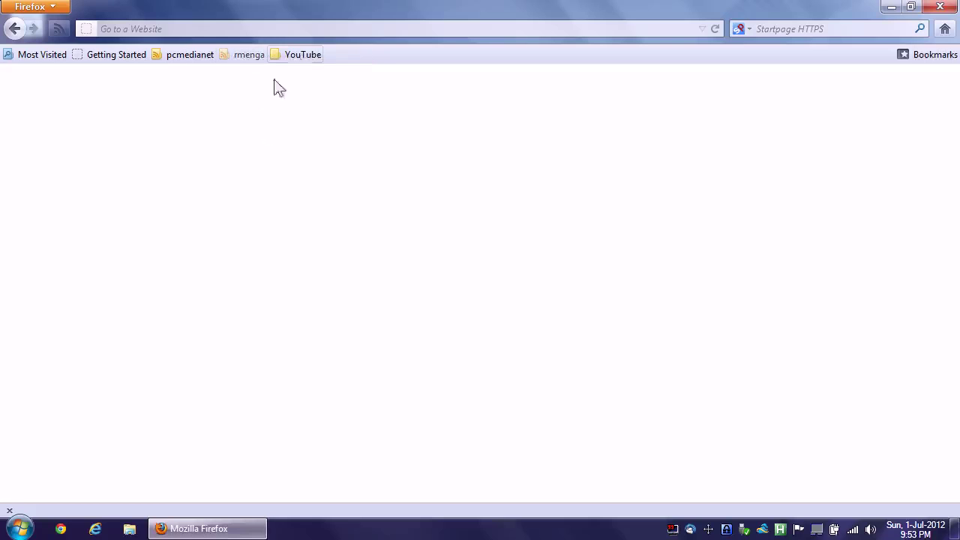
right_click(297, 55)
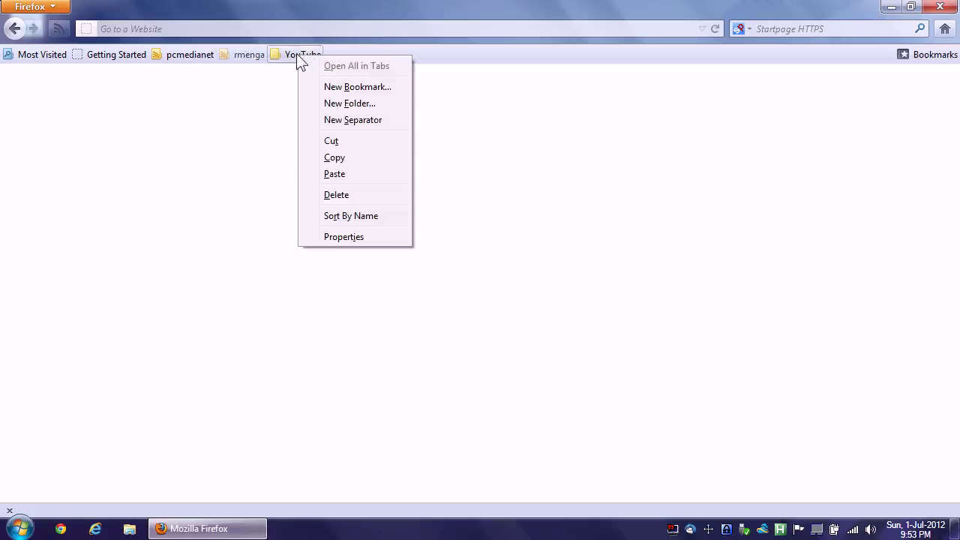
left_click(331, 175)
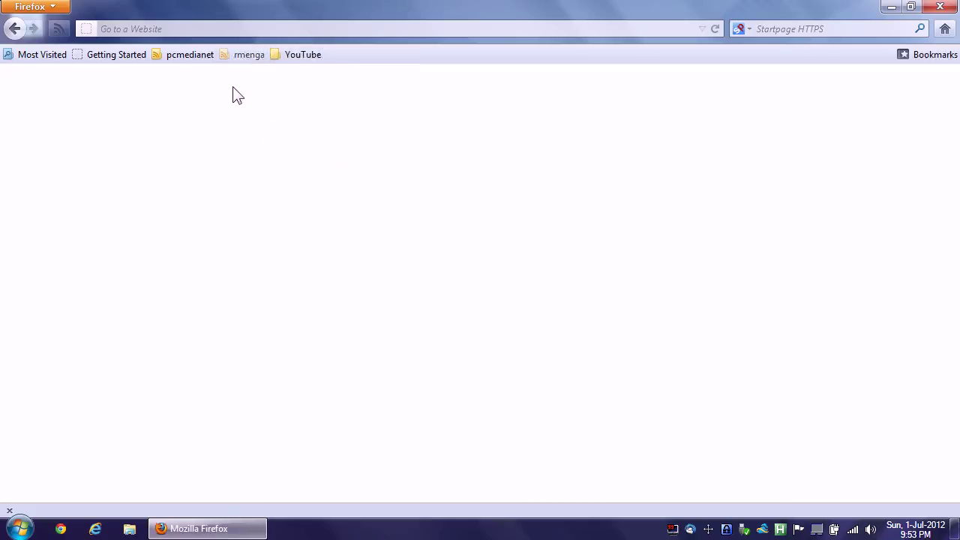
In the bookmarks Library, move the pcmedianet and guitarist channel live bookmarks into the Bookmarks Toolbar's YouTube folder, and close the Library.
left_click(34, 8)
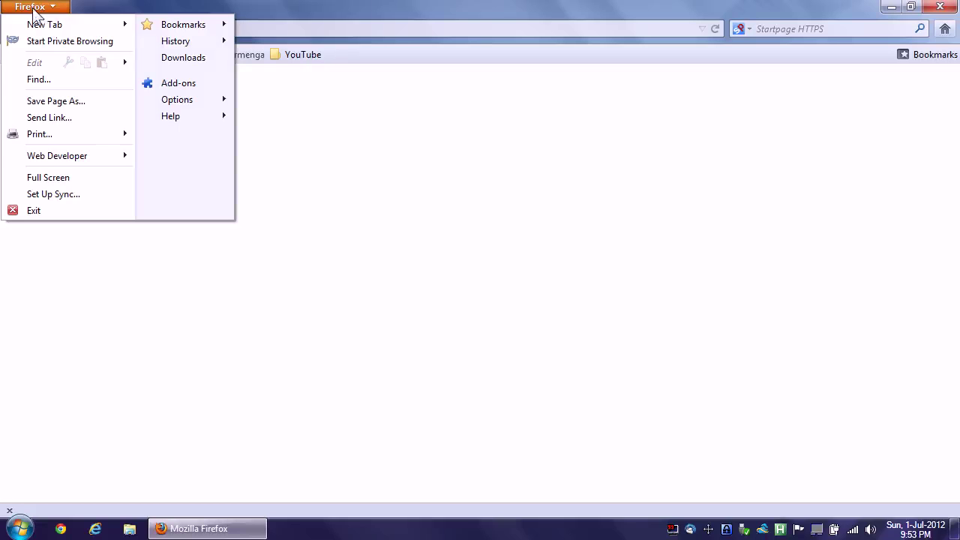
mouse_move(186, 30)
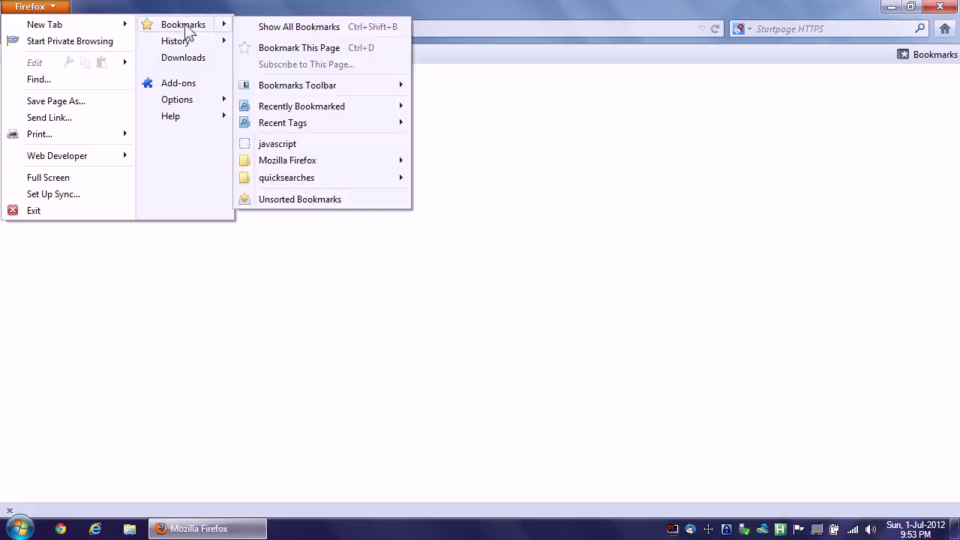
left_click(287, 28)
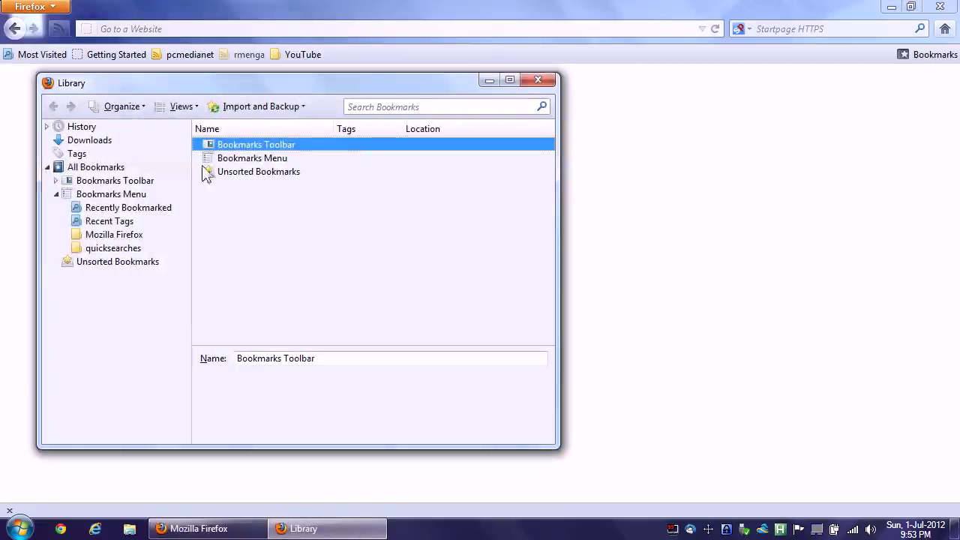
left_click_drag(319, 83, 432, 91)
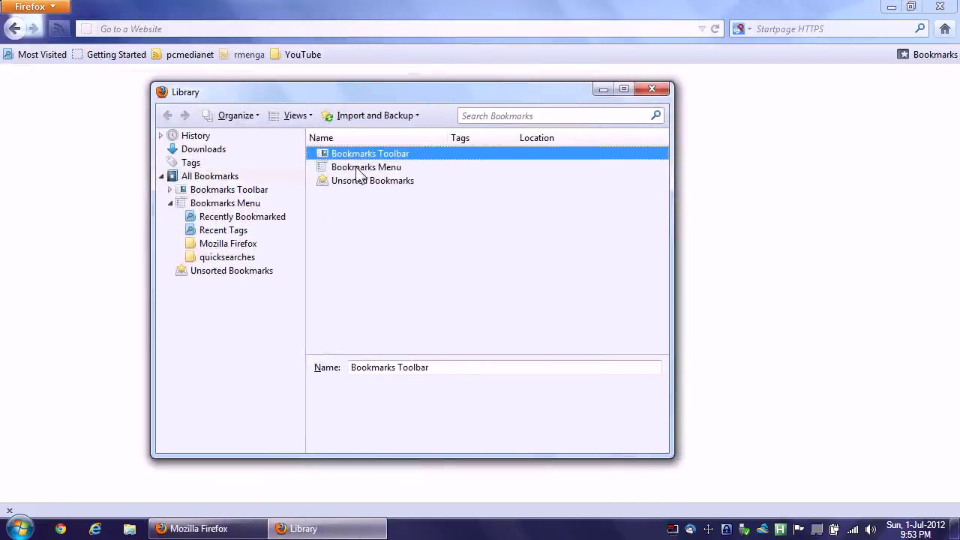
left_click(170, 190)
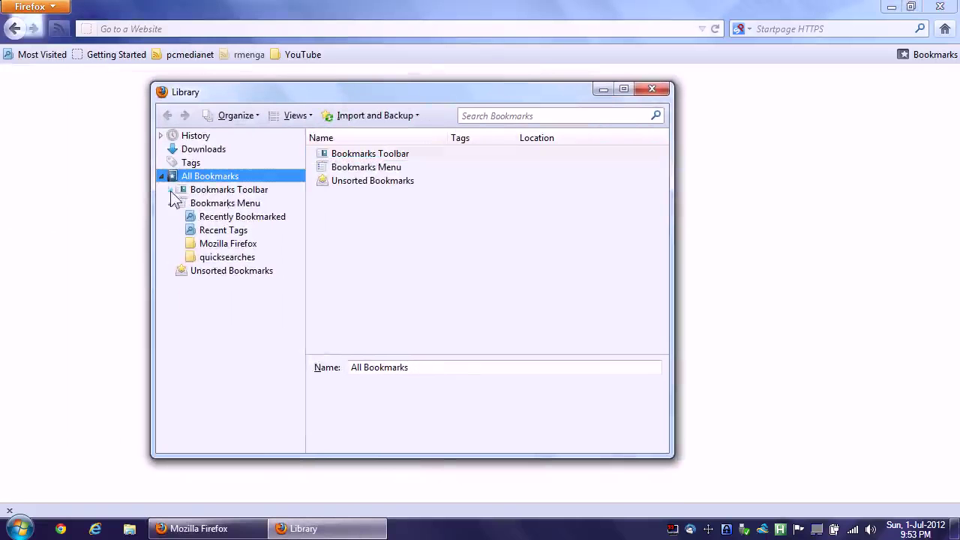
left_click(219, 190)
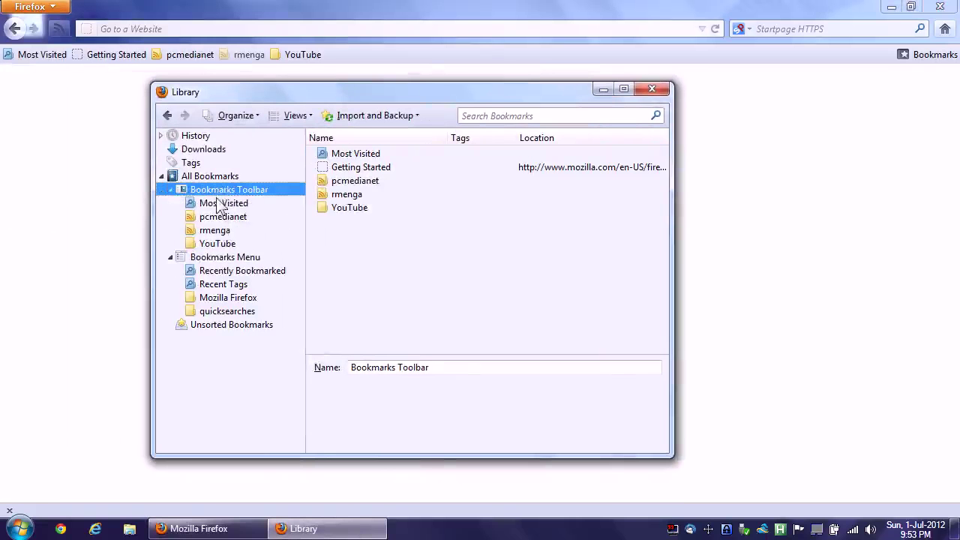
left_click(348, 181)
left_click_drag(347, 180, 348, 200)
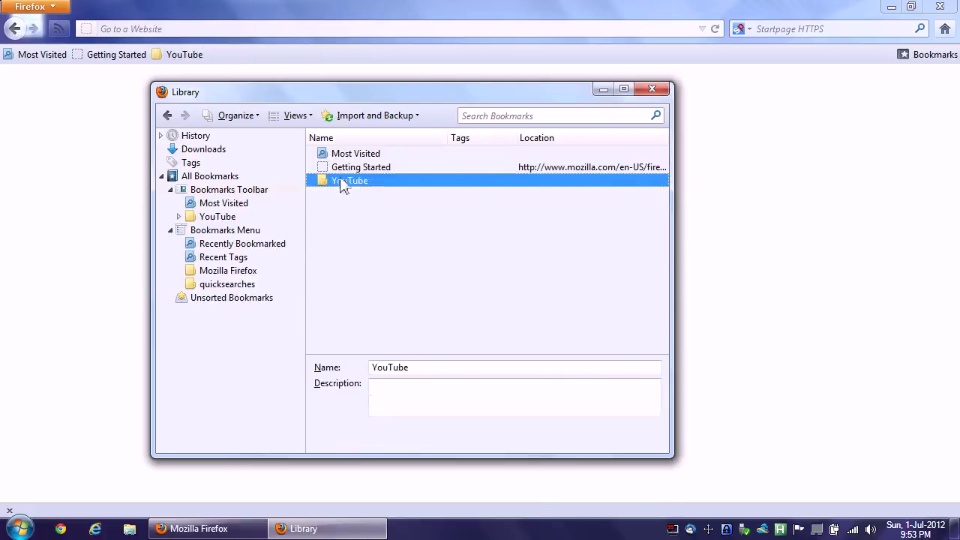
left_click(661, 88)
Open the YouTube folder on the Bookmarks Toolbar and view the video entries of the live bookmarks inside it.
left_click(184, 55)
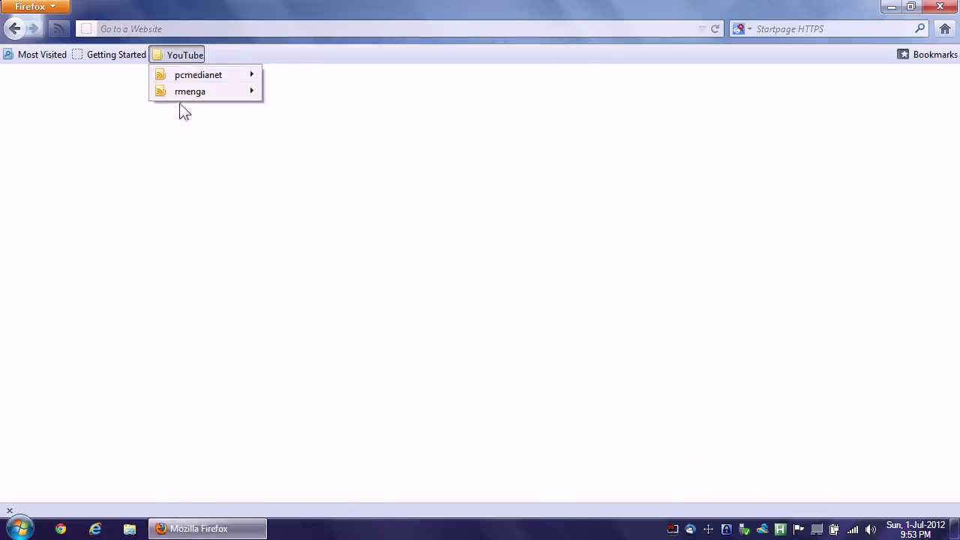
mouse_move(193, 79)
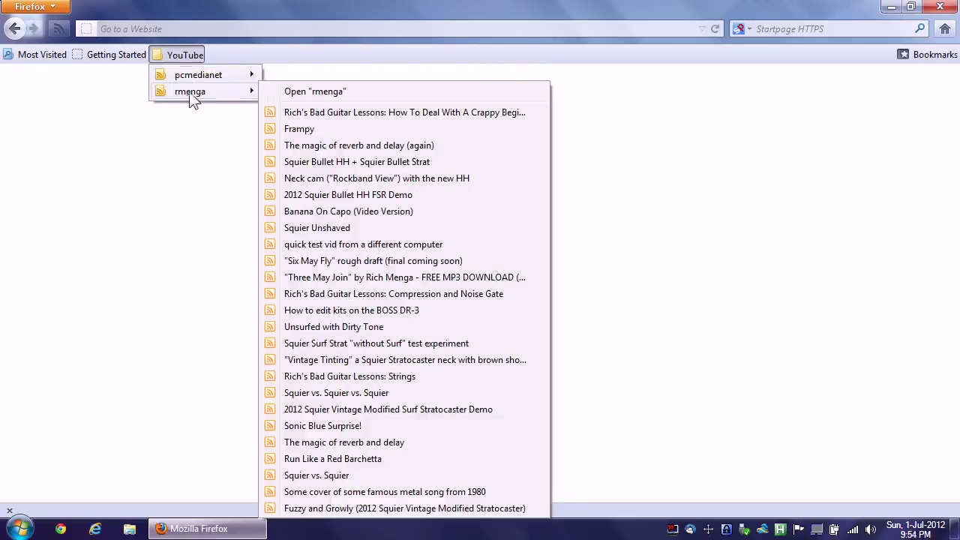
left_click(169, 120)
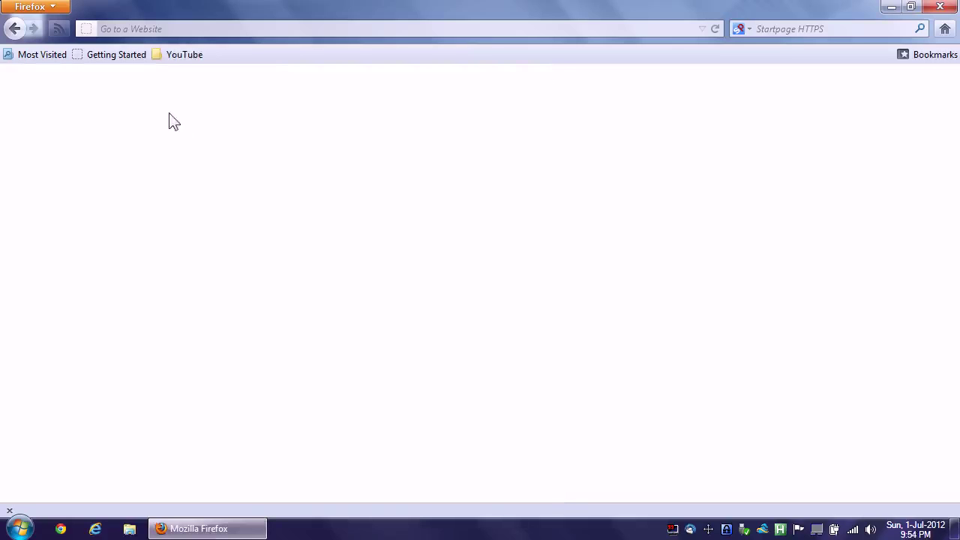
Show all bookmarks in the Library window once more and close it.
left_click(47, 6)
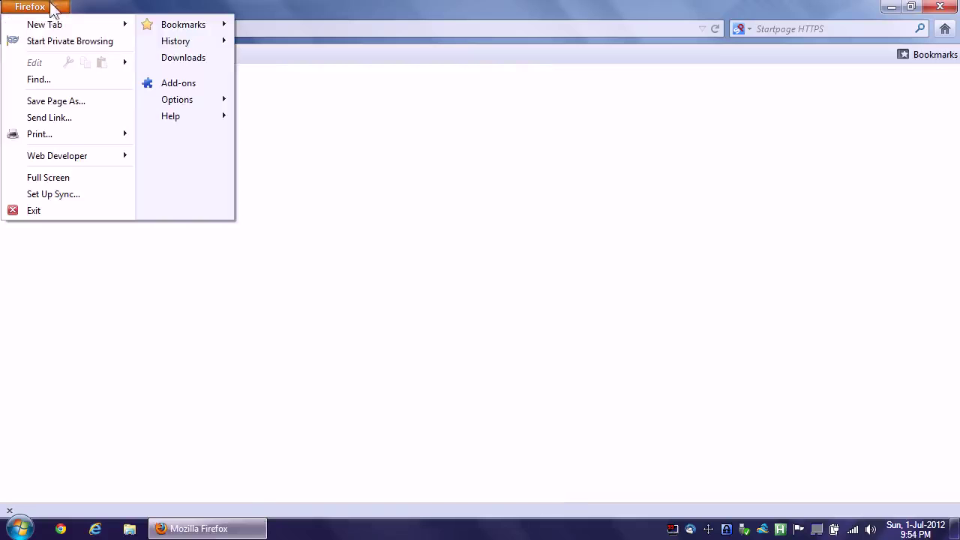
mouse_move(205, 27)
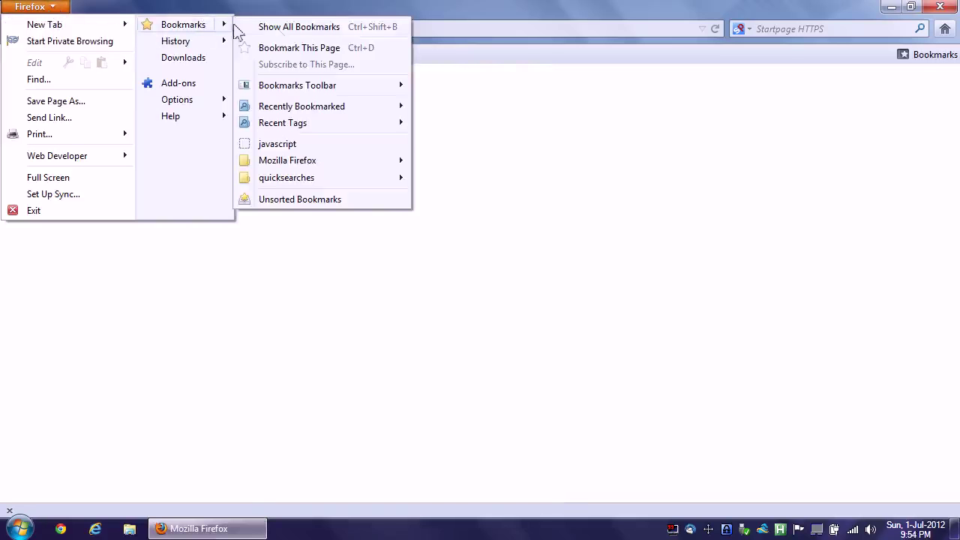
left_click(274, 27)
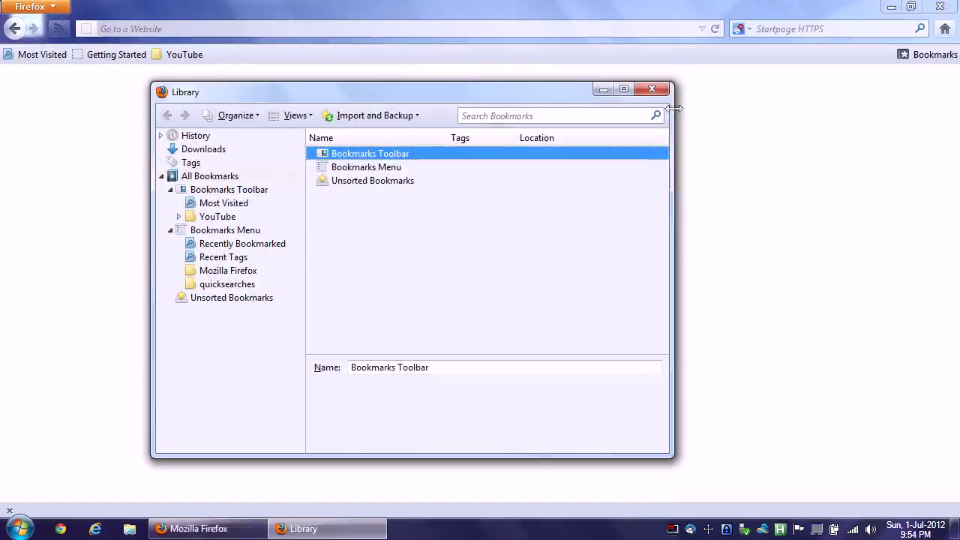
left_click(653, 91)
Open pcmech.com and subscribe to its PCMech.com RSS Feed as a live bookmark named PCMech on the Bookmarks Toolbar.
left_click(266, 28)
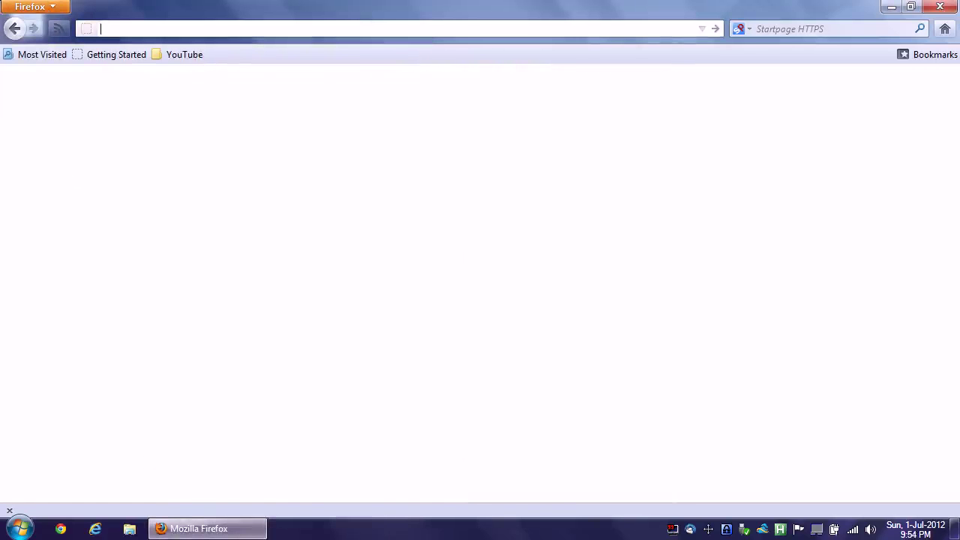
type("pcmech.com")
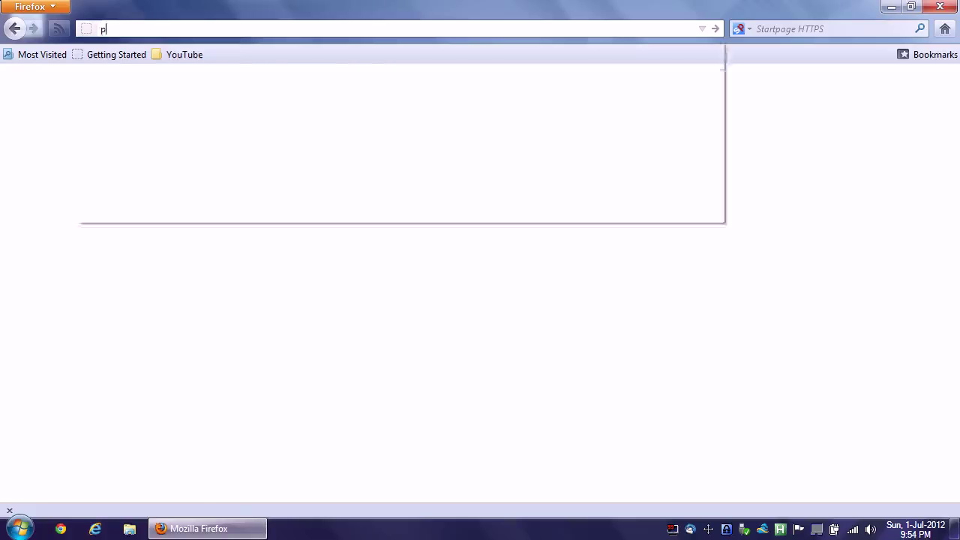
key("Return")
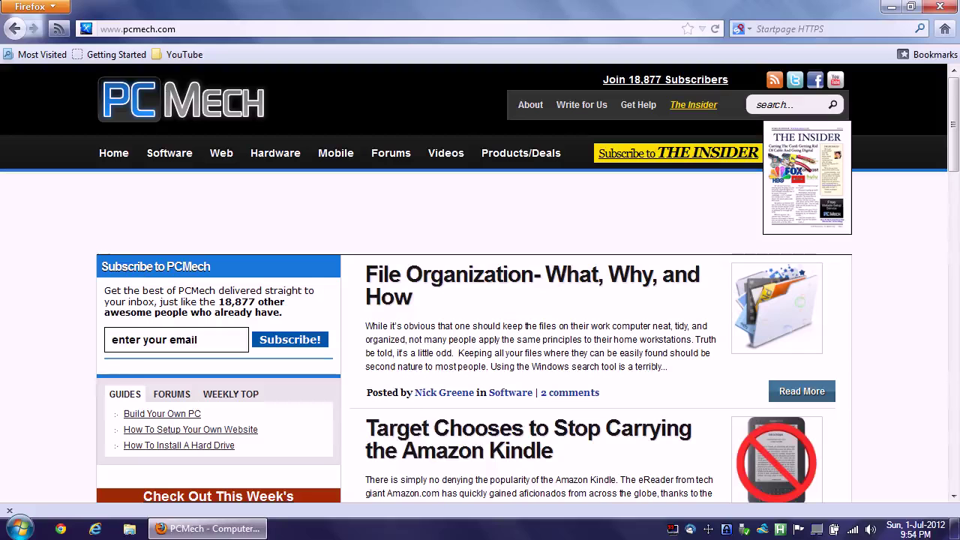
left_click(59, 29)
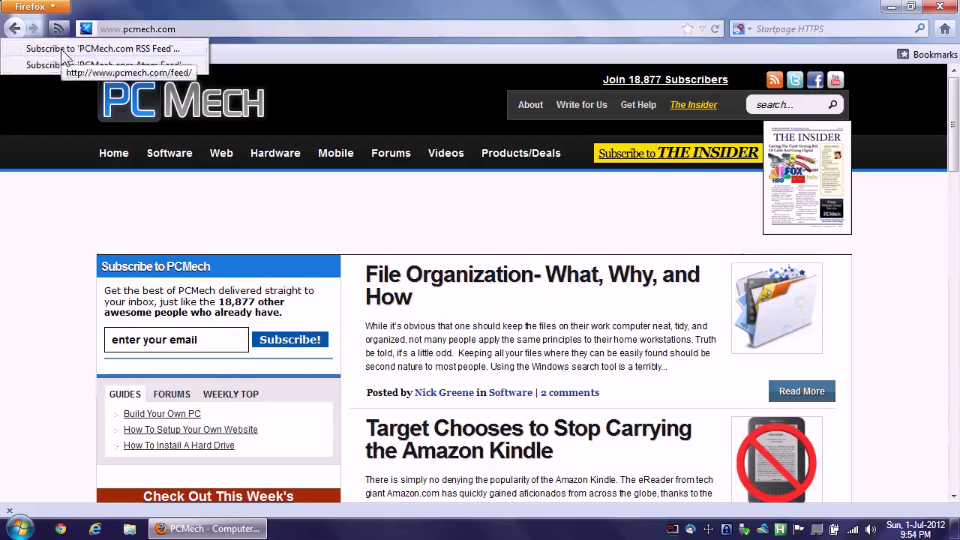
left_click(62, 49)
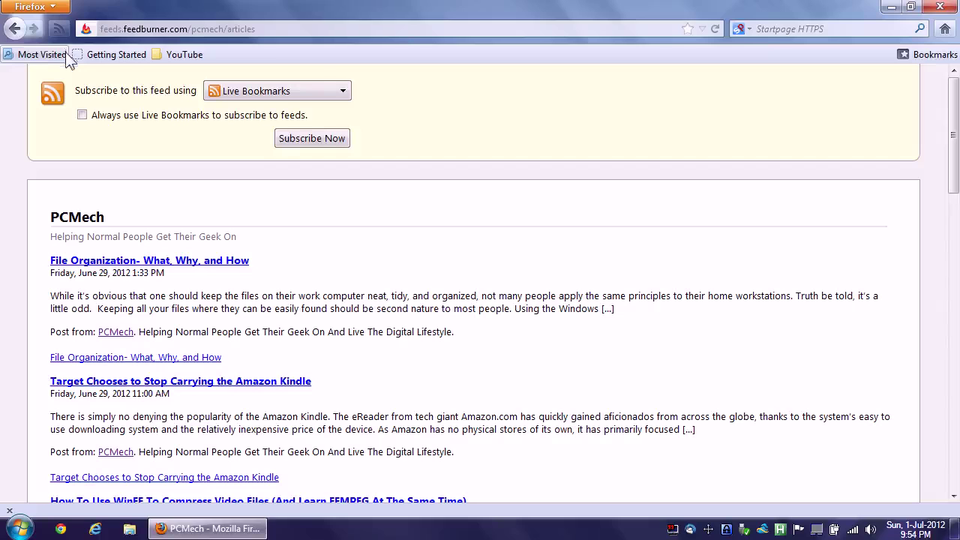
left_click(317, 140)
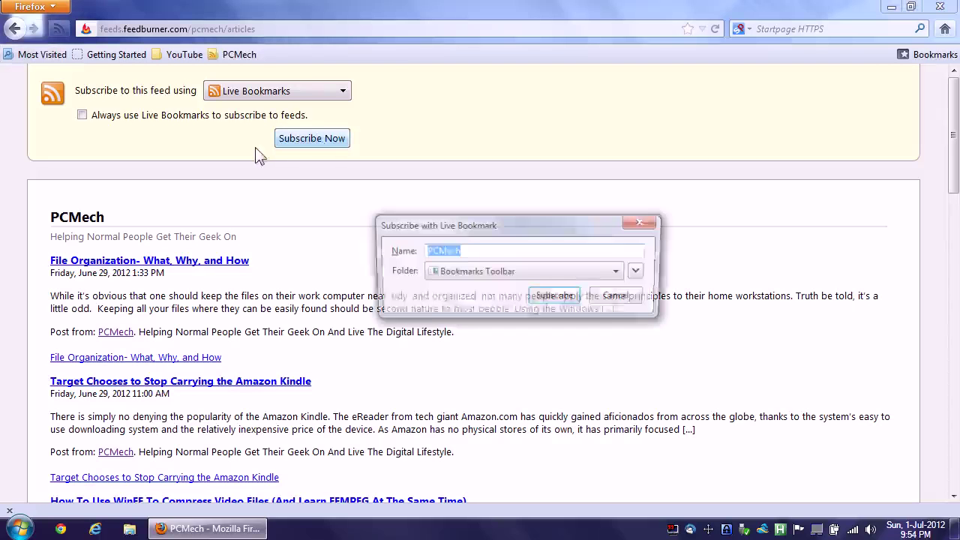
left_click(556, 297)
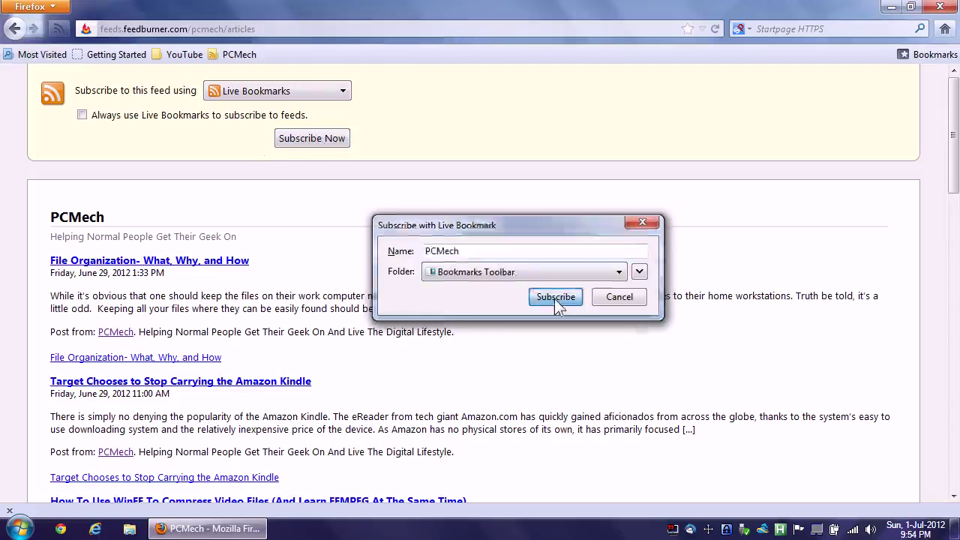
Visit msn.com and yahoo.com to check whether these sites offer a feed for subscription.
left_click(248, 29)
type("m")
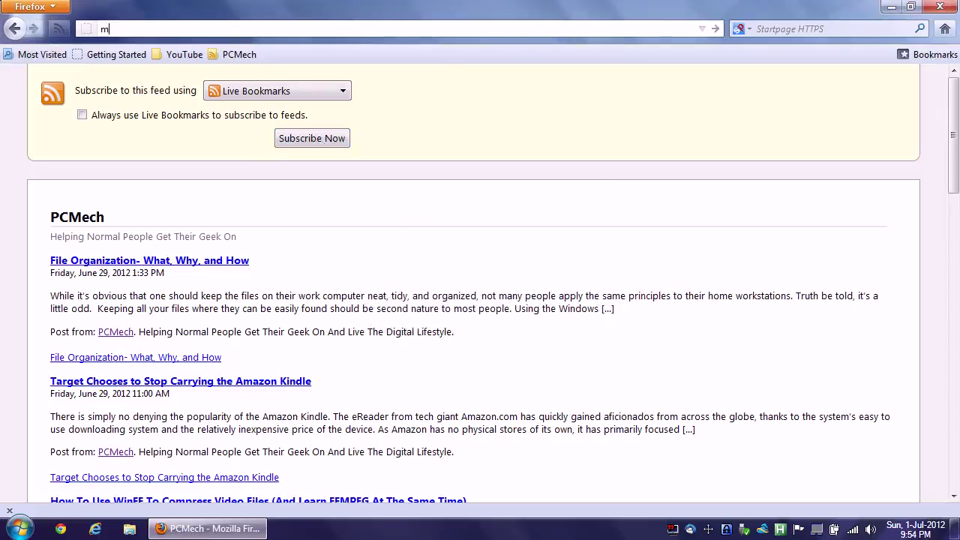
type("sn.com")
key("Return")
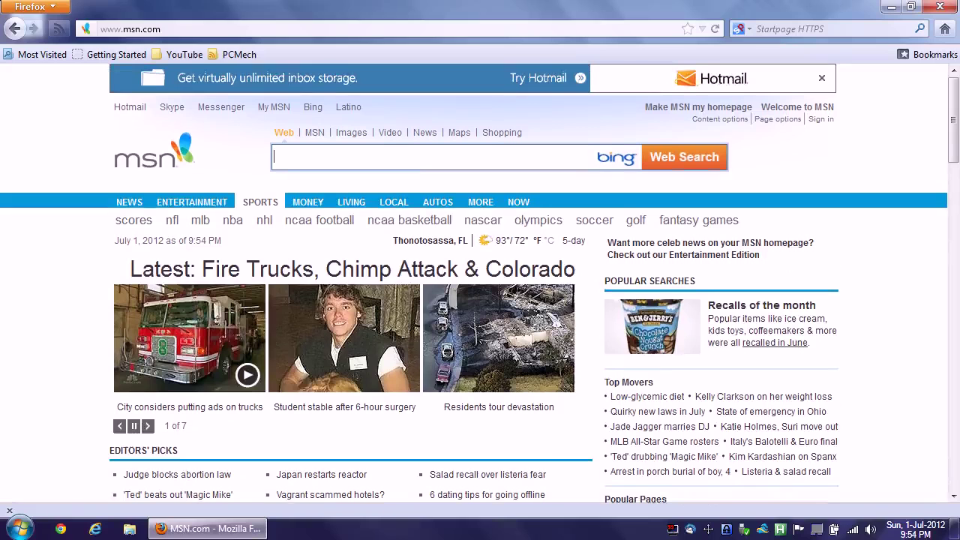
left_click(111, 30)
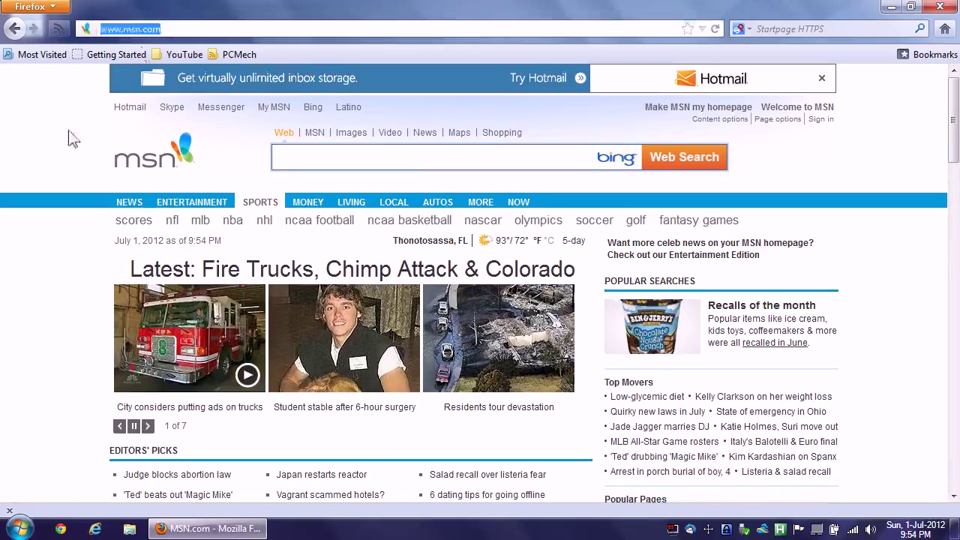
type("yahoo.com")
key("Return")
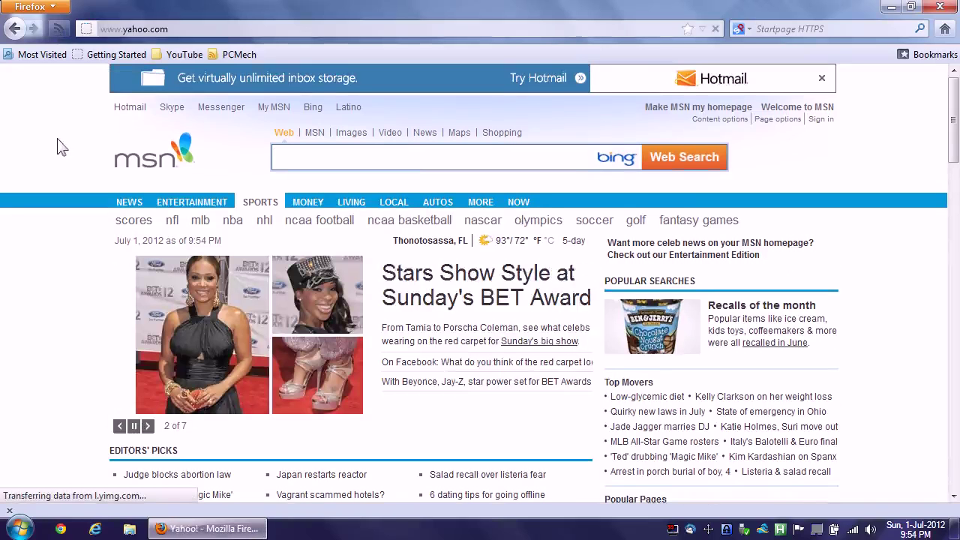
Open huffpost.com and subscribe to The Full Feed as a live bookmark on the Bookmarks Toolbar.
key("ctrl+l")
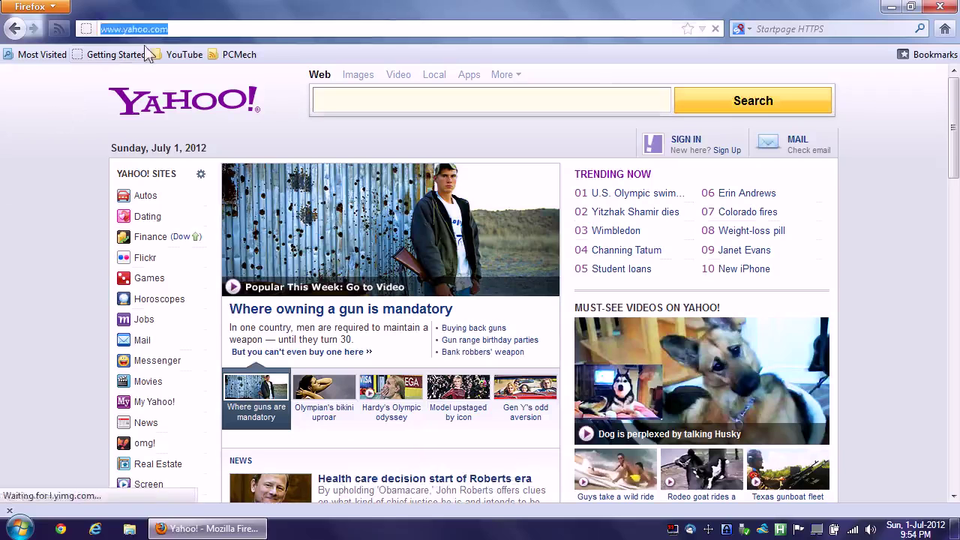
type("huffpost.com")
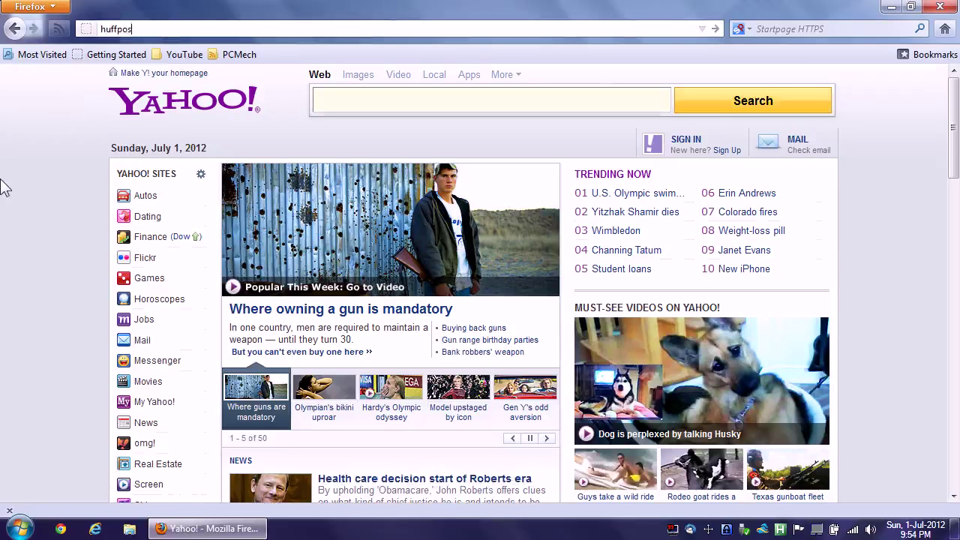
key("Return")
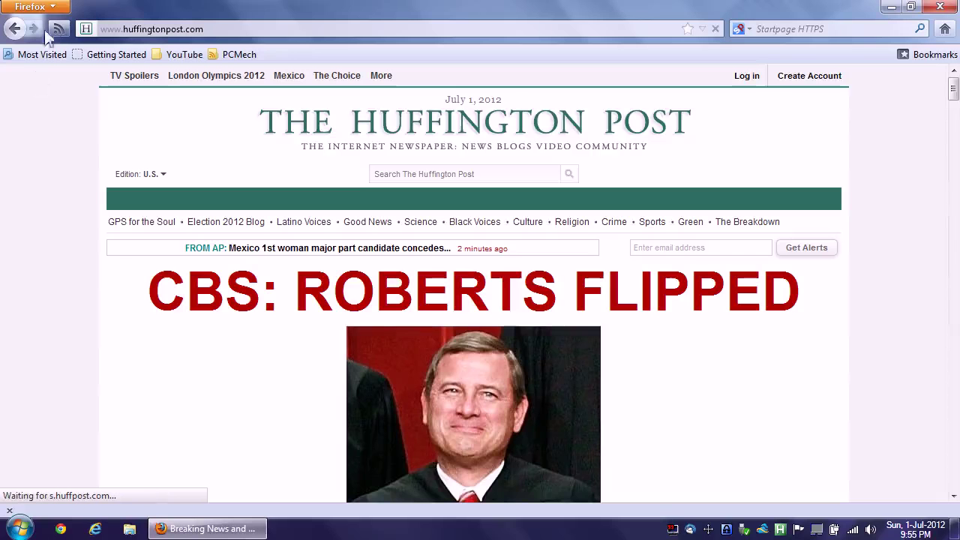
left_click(58, 30)
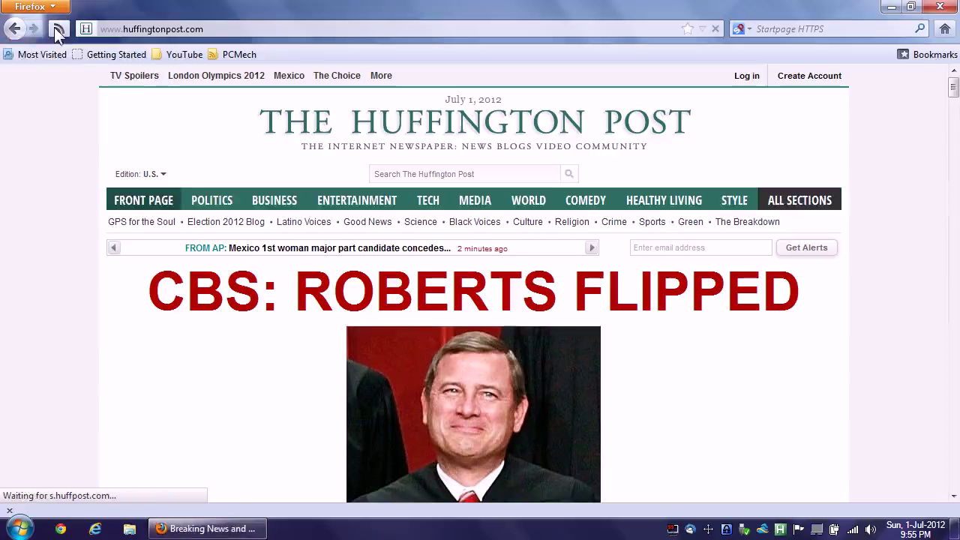
left_click(58, 30)
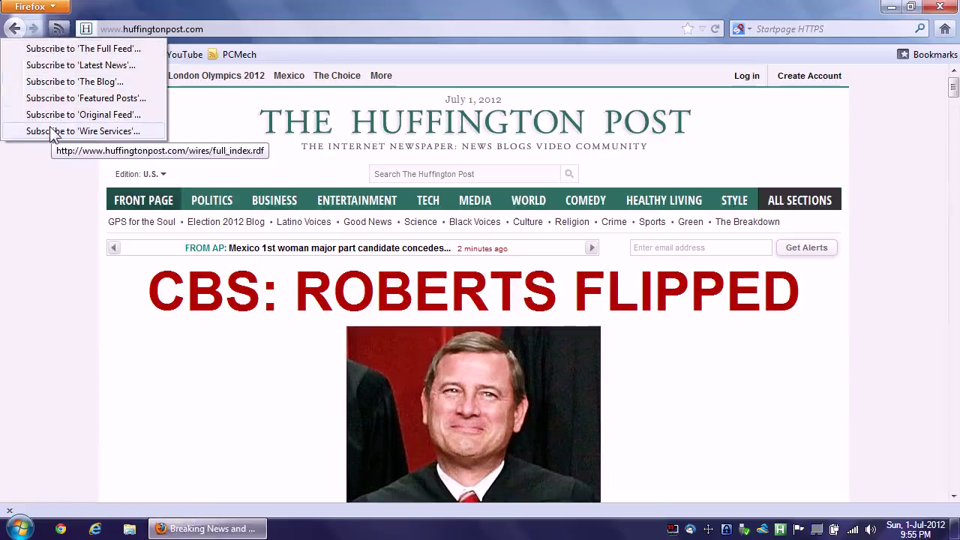
left_click(60, 48)
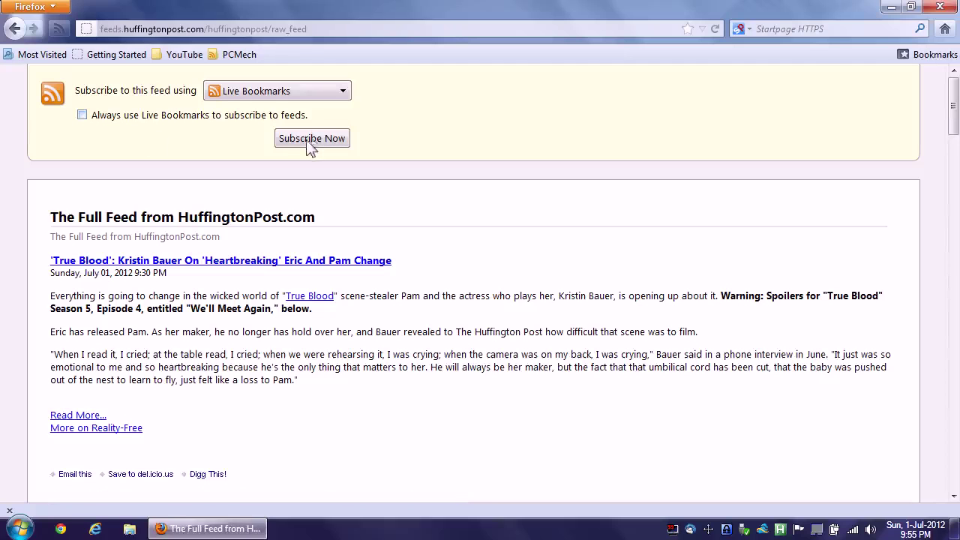
left_click(312, 142)
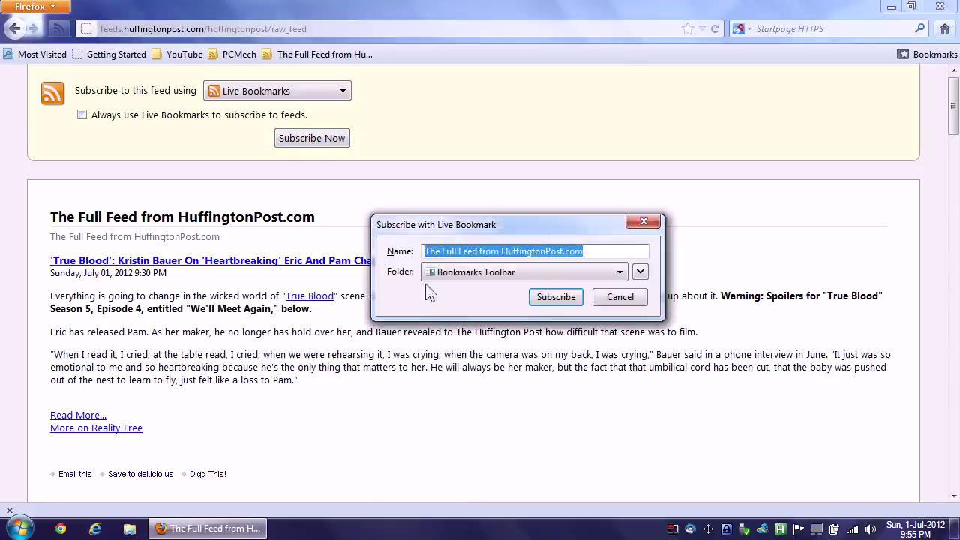
left_click(559, 297)
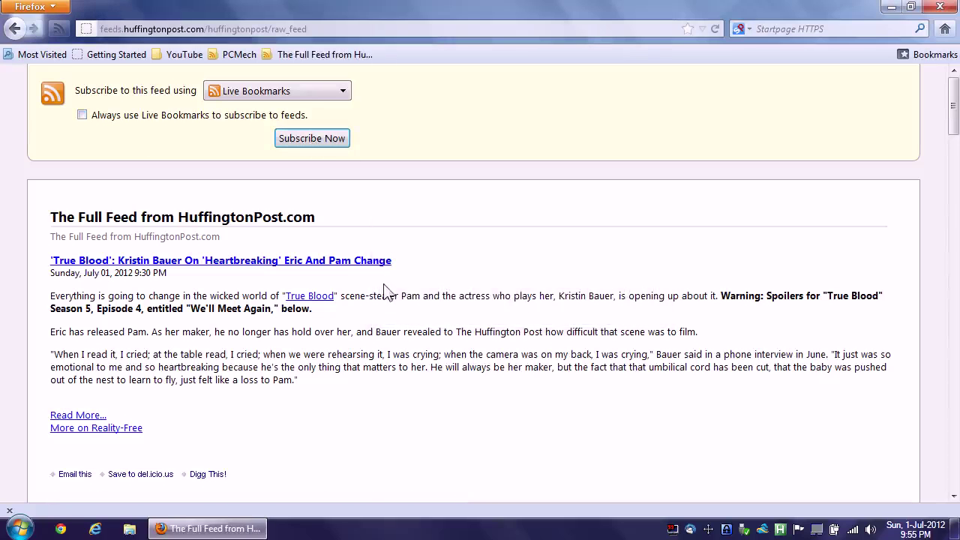
Replace the feed page with the blank page about:blank.
left_click(375, 28)
type("a")
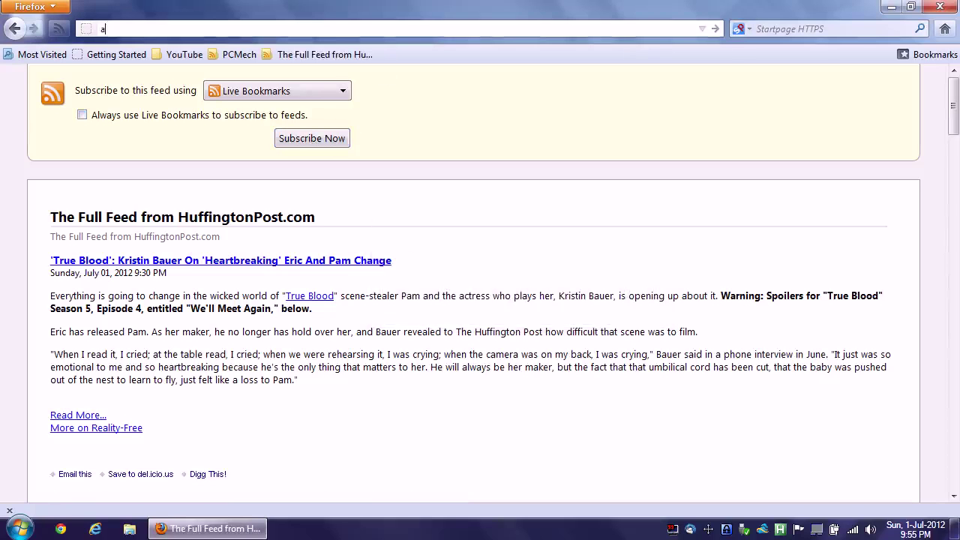
type("bout:blank")
key("Return")
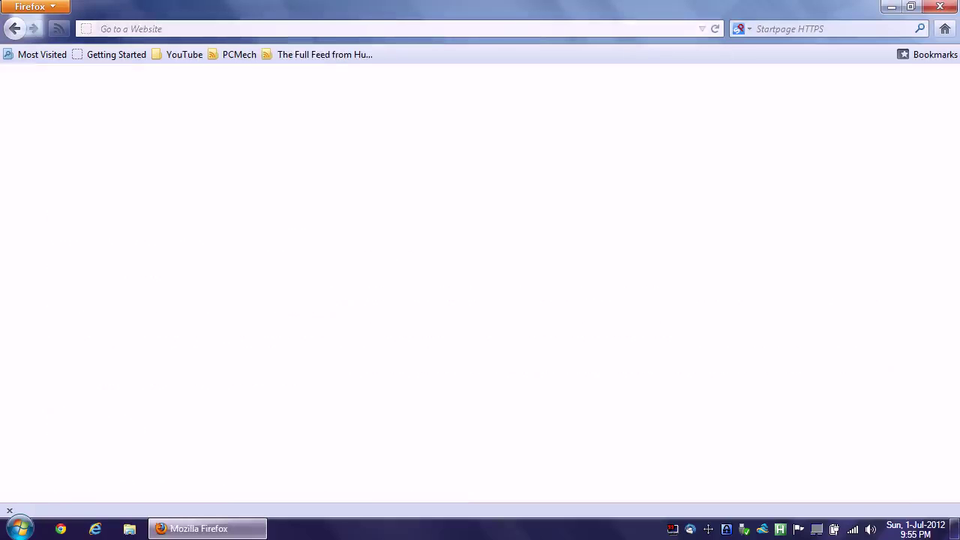
View the entries of the HuffingtonPost full feed and of the pcmedianet live bookmark in the YouTube folder.
left_click(325, 59)
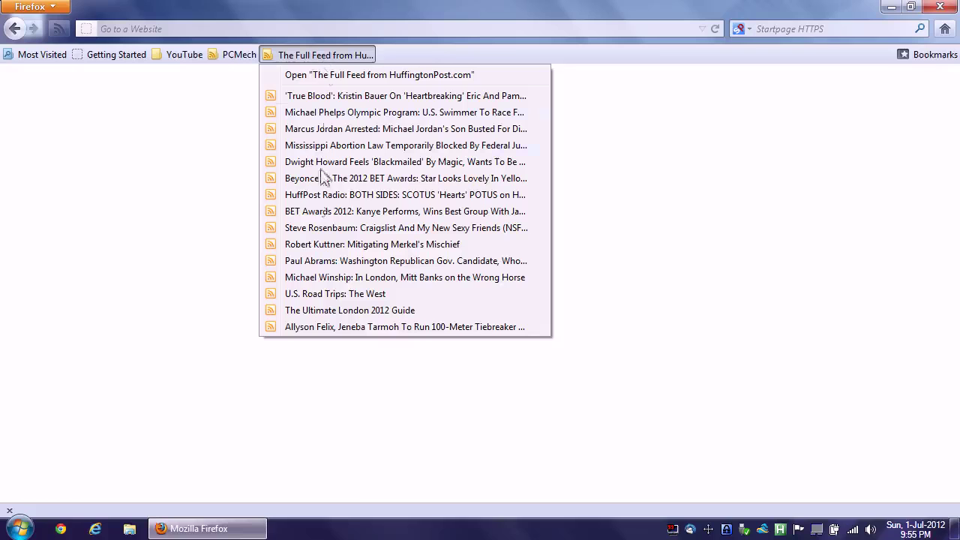
left_click(162, 140)
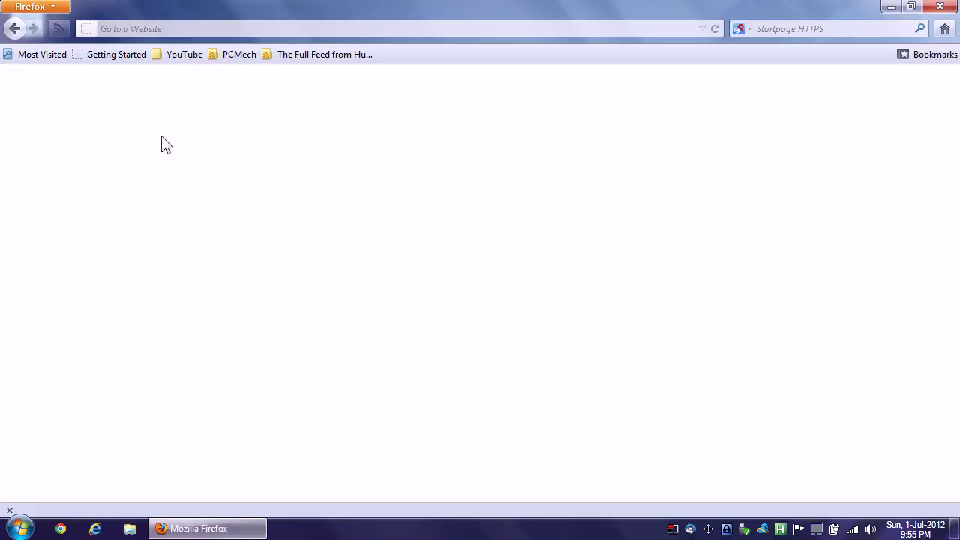
left_click(186, 55)
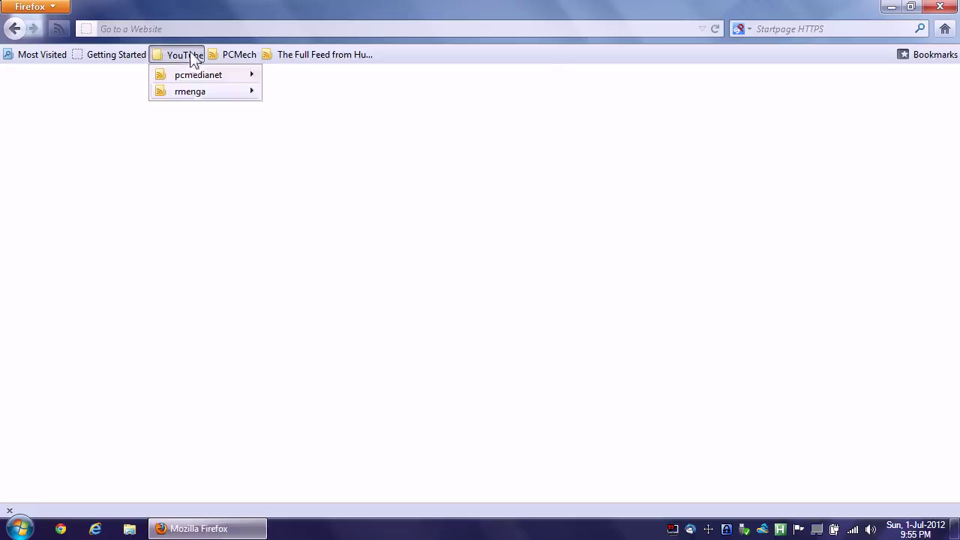
mouse_move(189, 82)
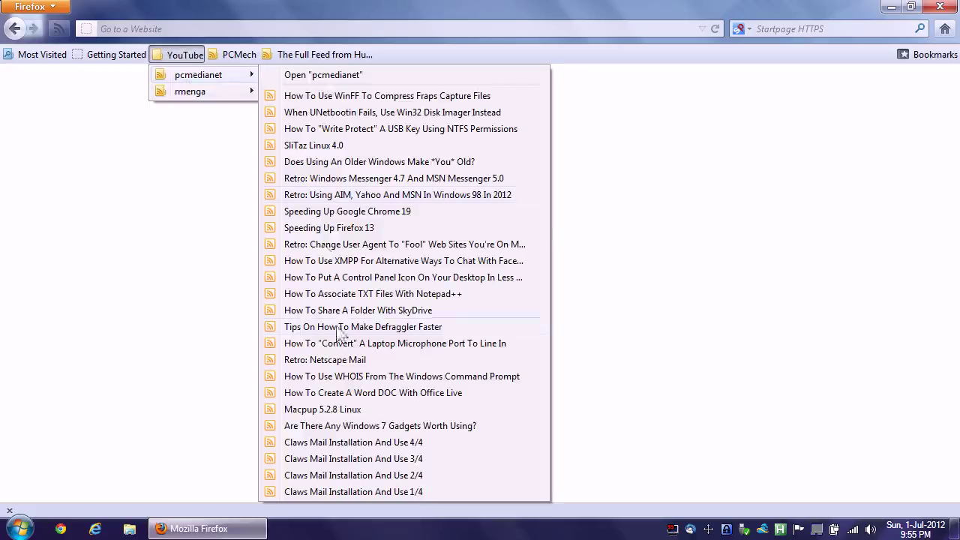